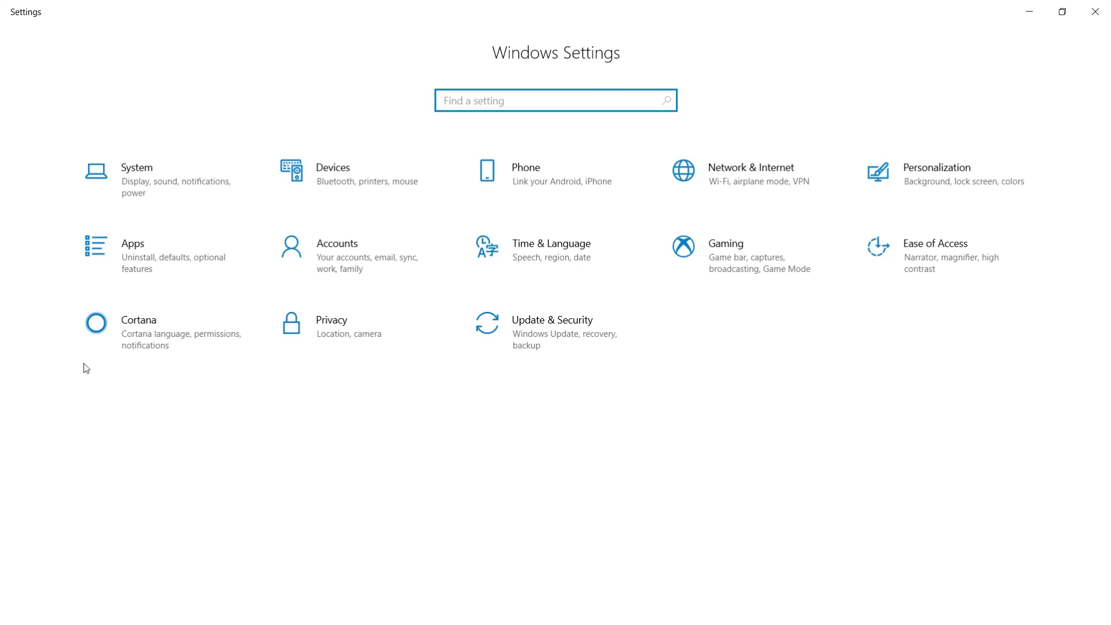
Step: In the System notification settings, turn off lock-screen reminders and VoIP calls, the Windows welcome experience, and tips, tricks and suggestions
left_click(164, 170)
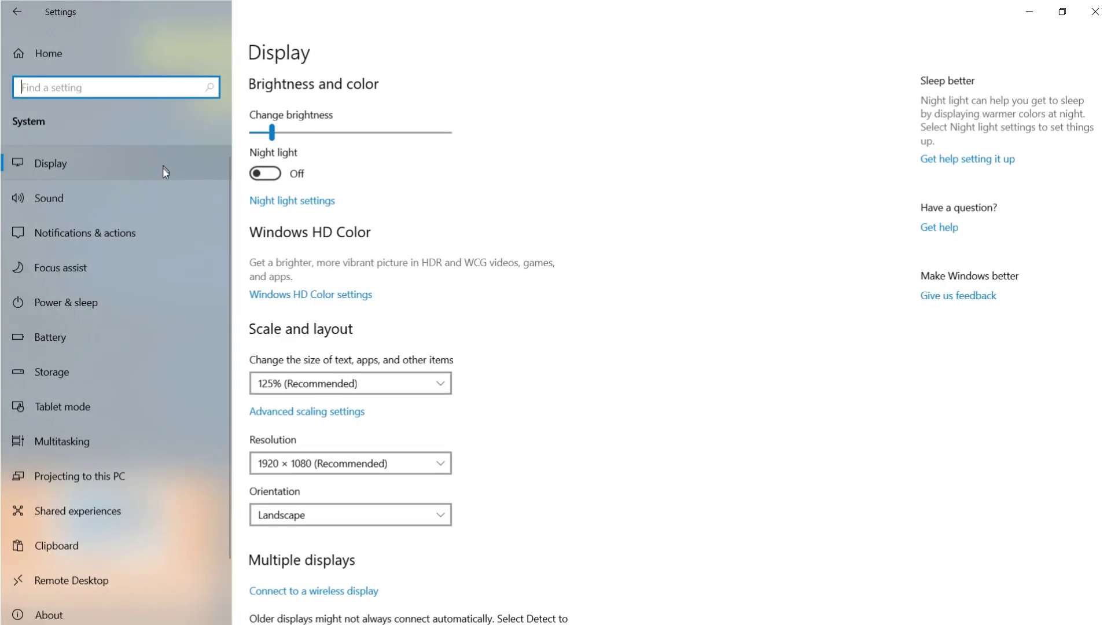
left_click(75, 232)
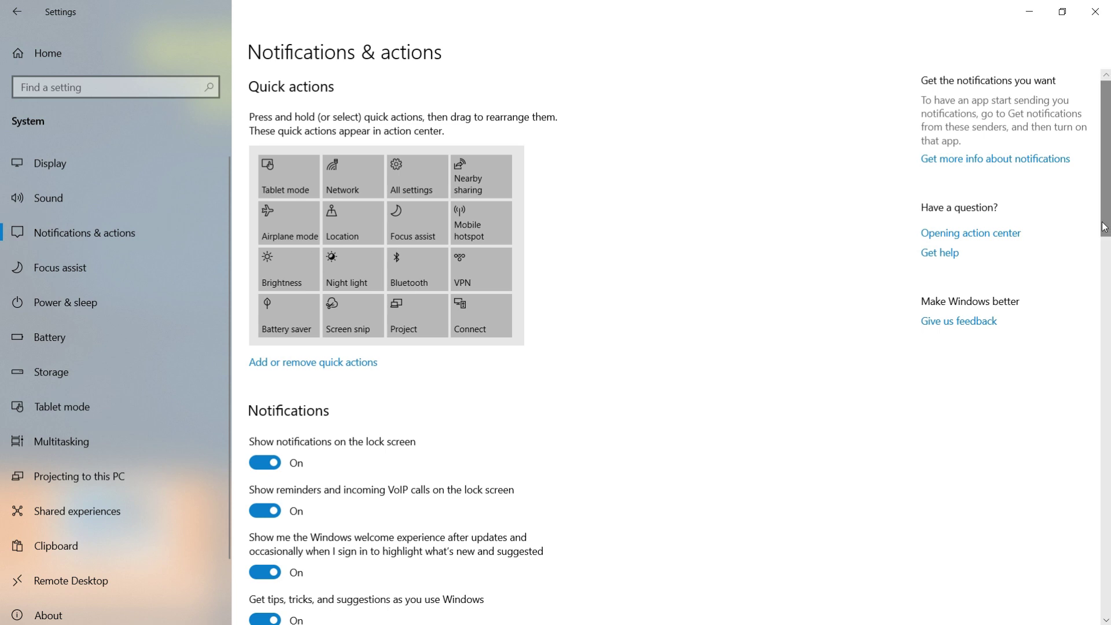
scroll(1106, 192, "down", 5)
left_click(264, 235)
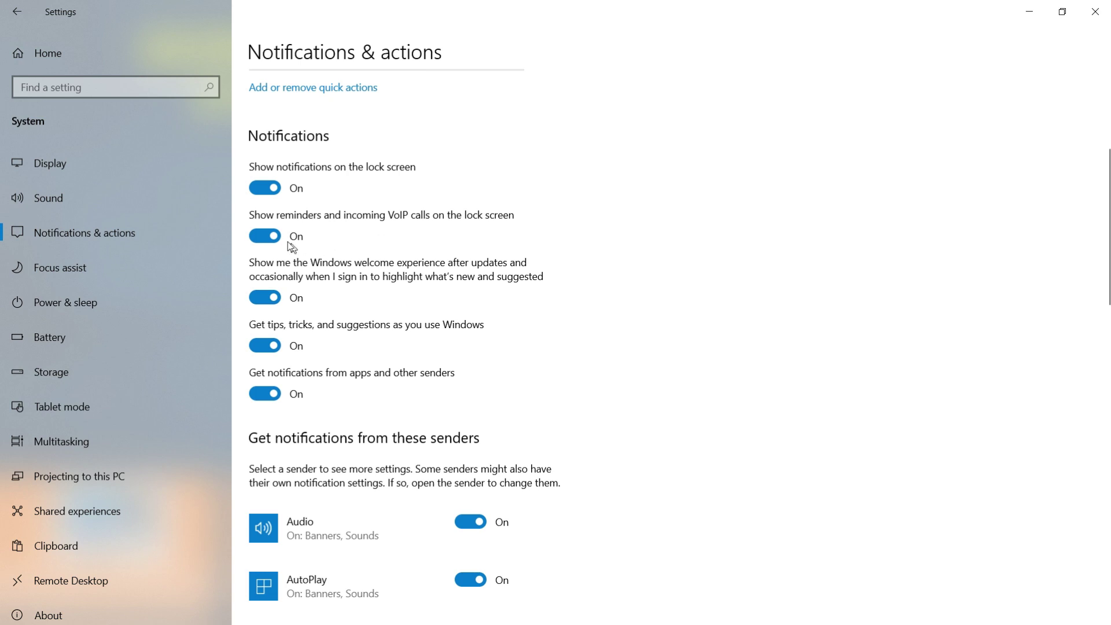
left_click(269, 239)
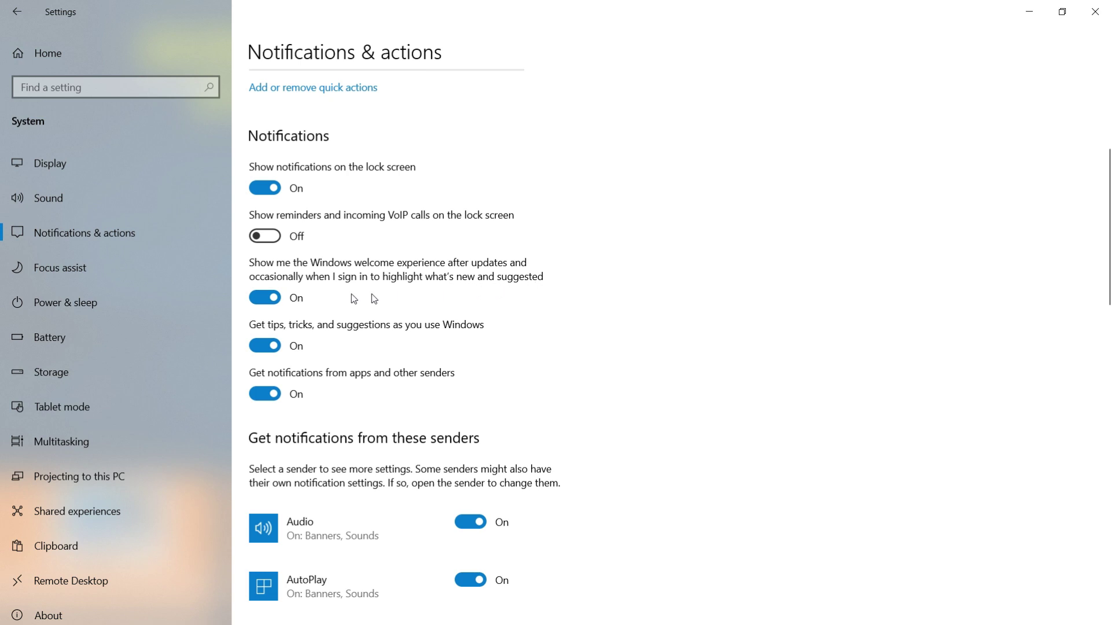
left_click(264, 296)
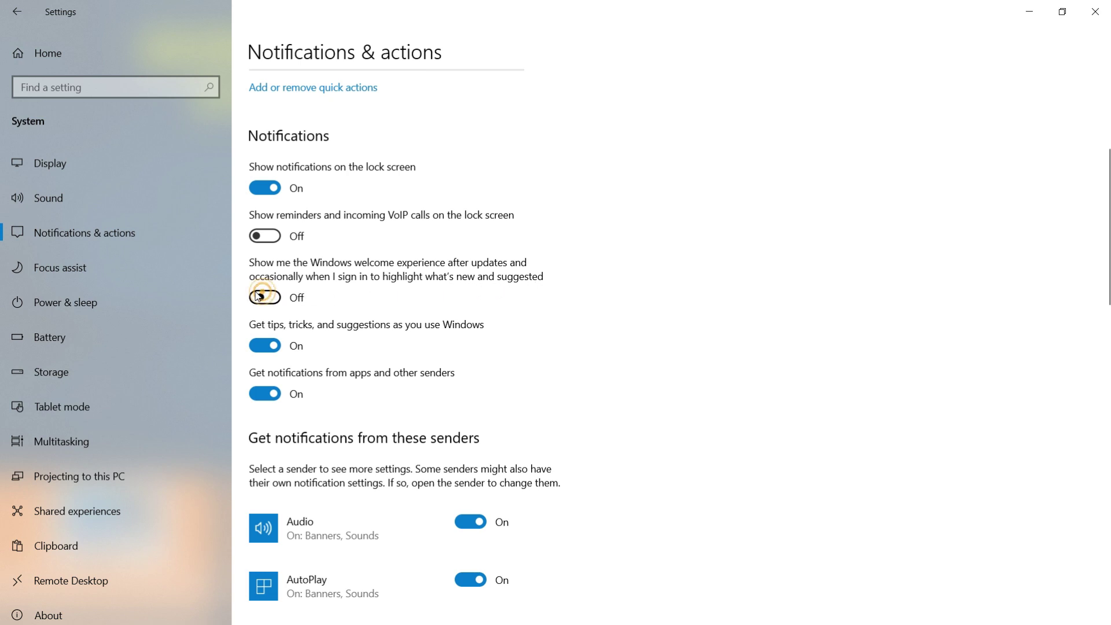
left_click(273, 347)
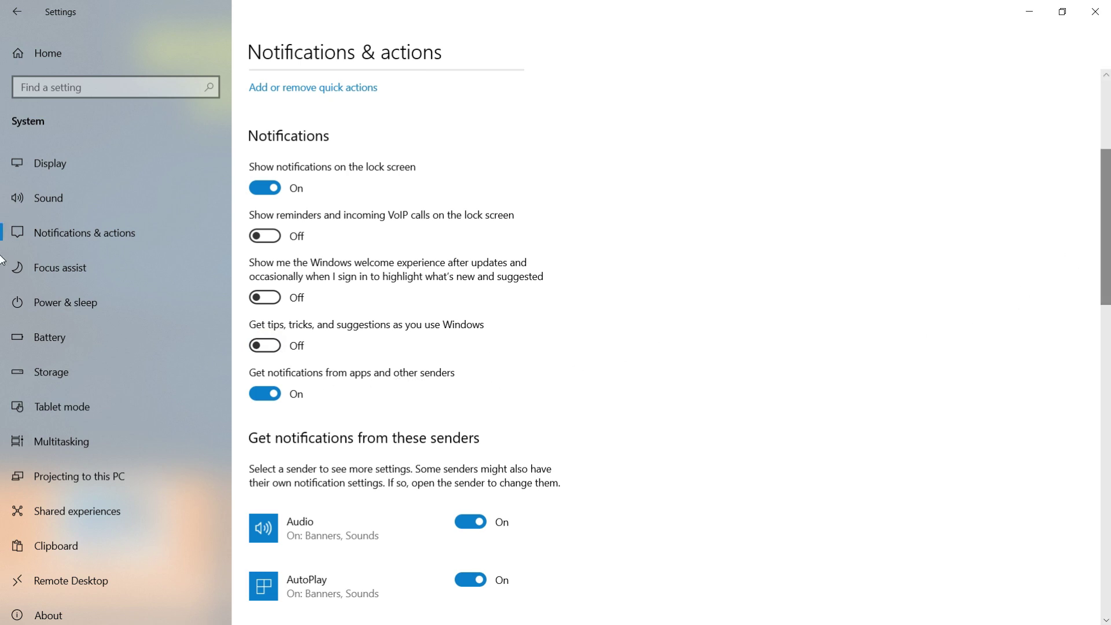
Step: In the list of notification senders, turn off notifications from PowerPoint and Print Notification
scroll(1108, 244, "down", 5)
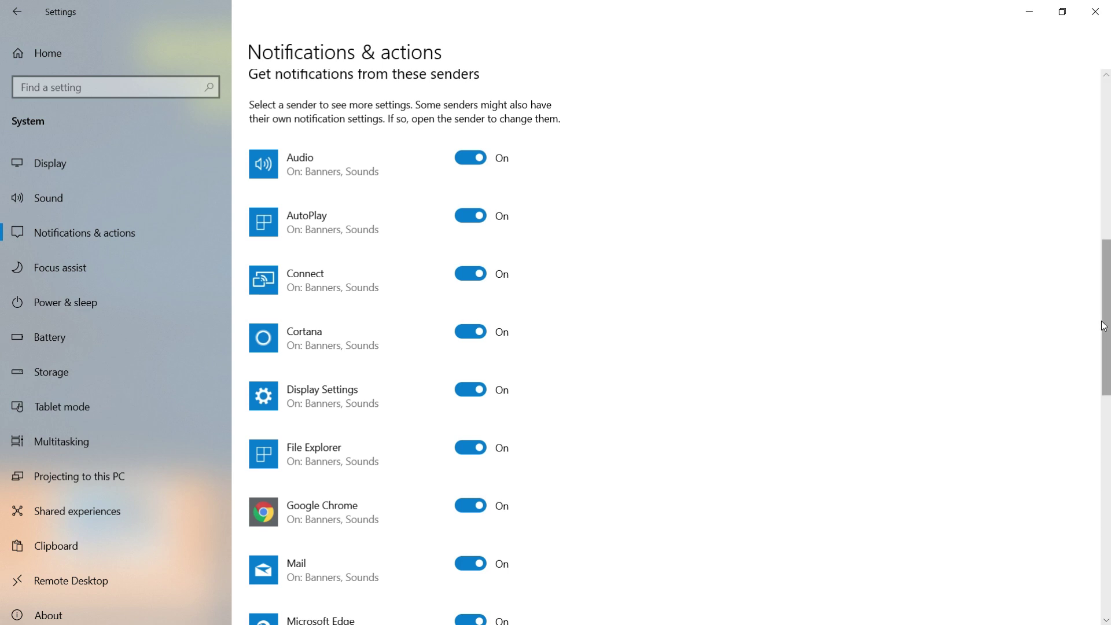
scroll(2, 321, "down", 2)
scroll(2, 350, "down", 5)
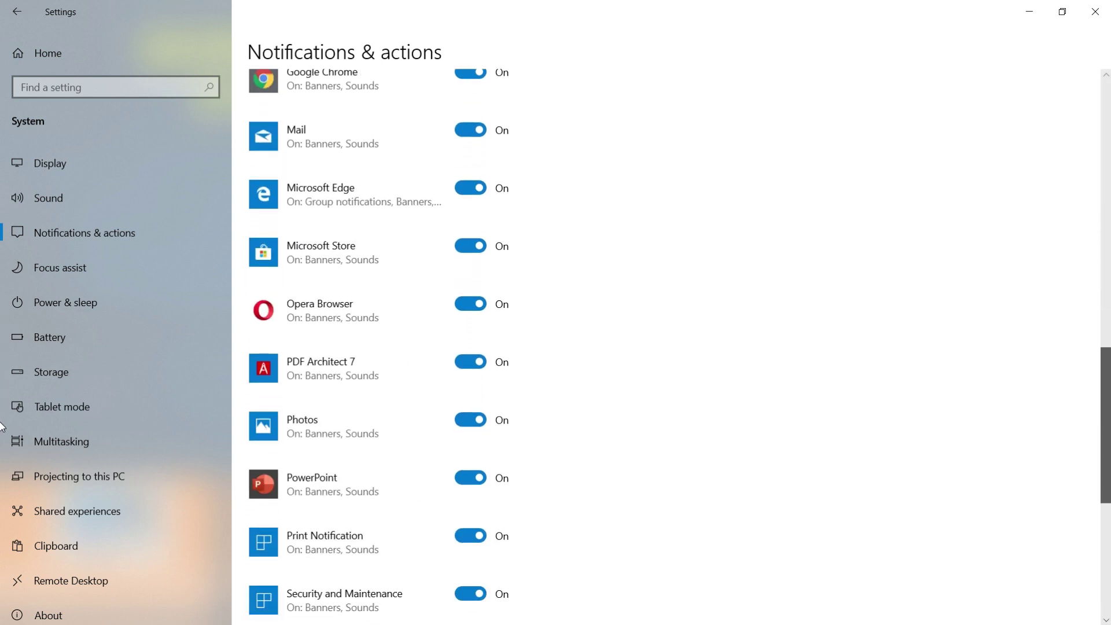
scroll(2, 429, "down", 1)
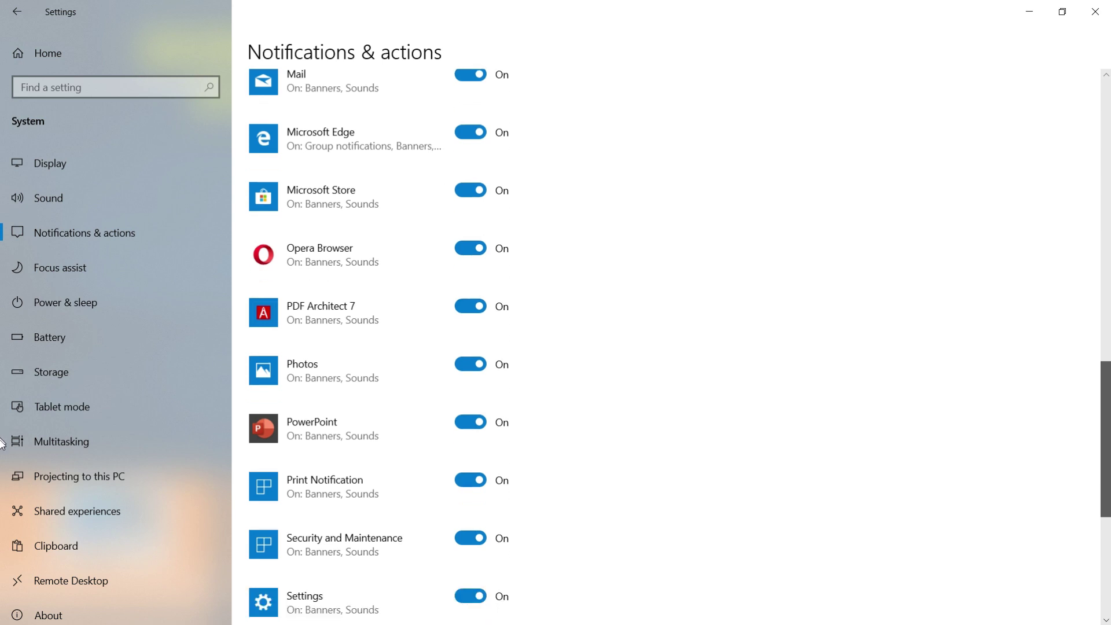
scroll(3, 444, "down", 6)
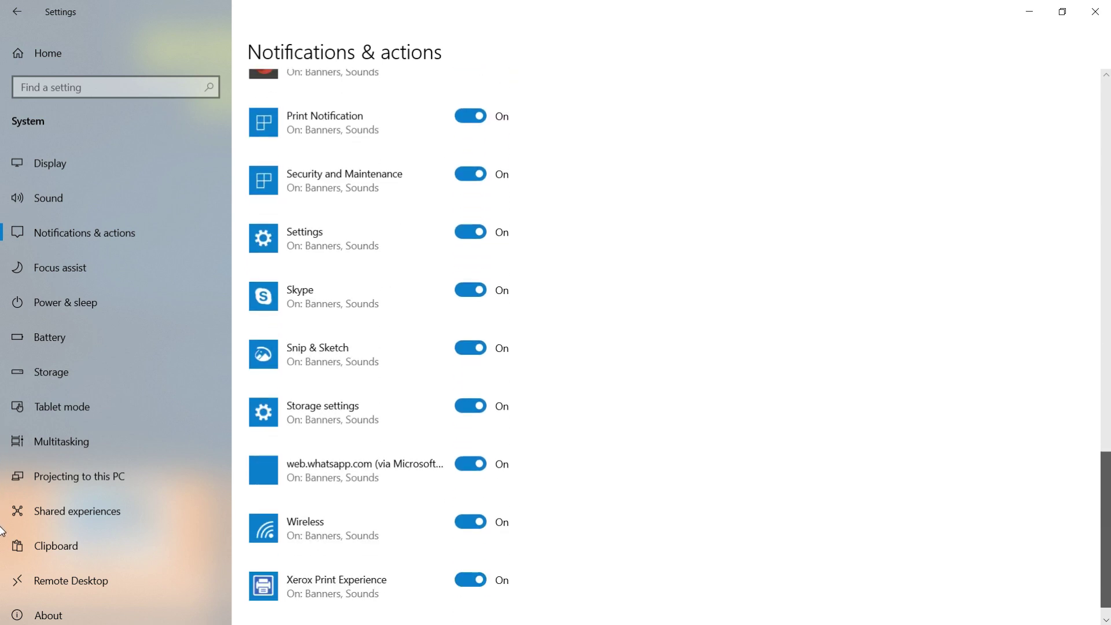
scroll(2, 532, "up", 5)
scroll(3, 459, "up", 1)
scroll(2, 459, "down", 2)
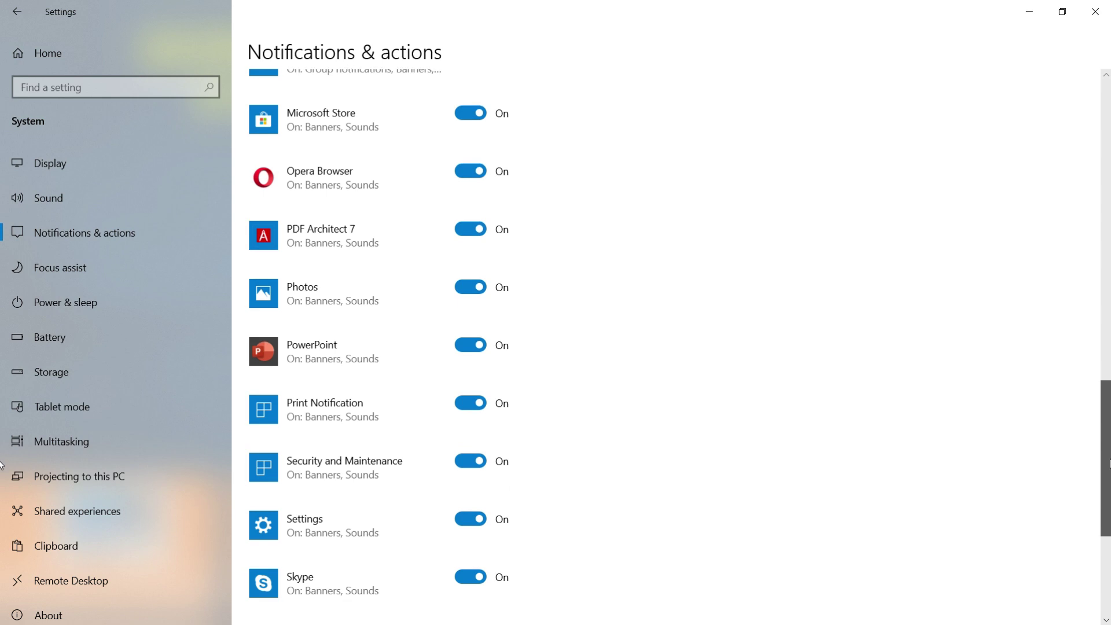
left_click(474, 297)
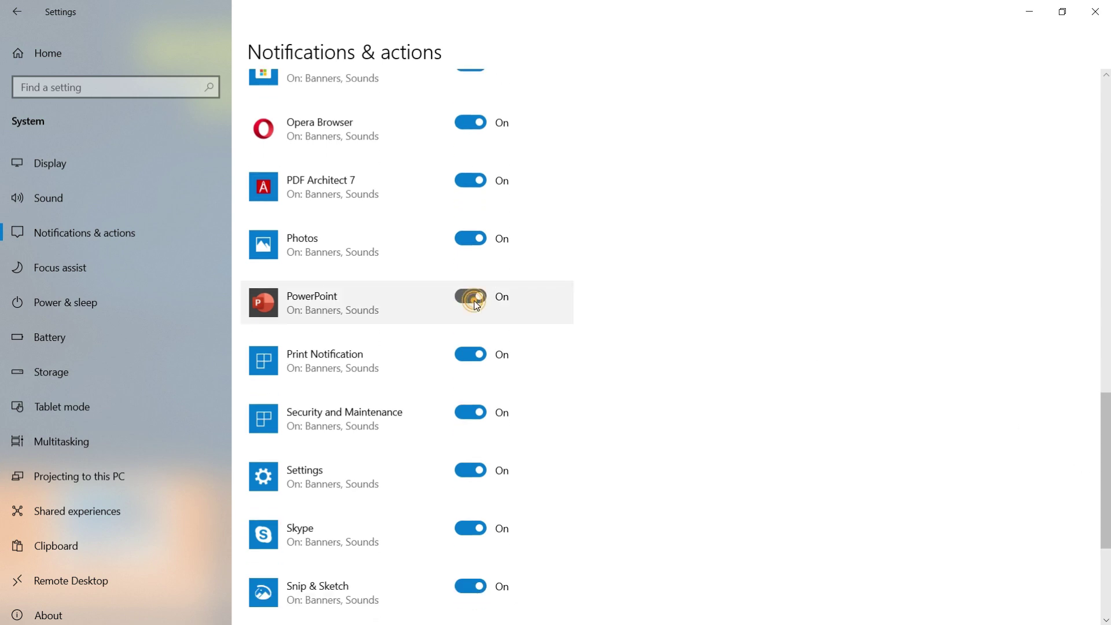
left_click(466, 356)
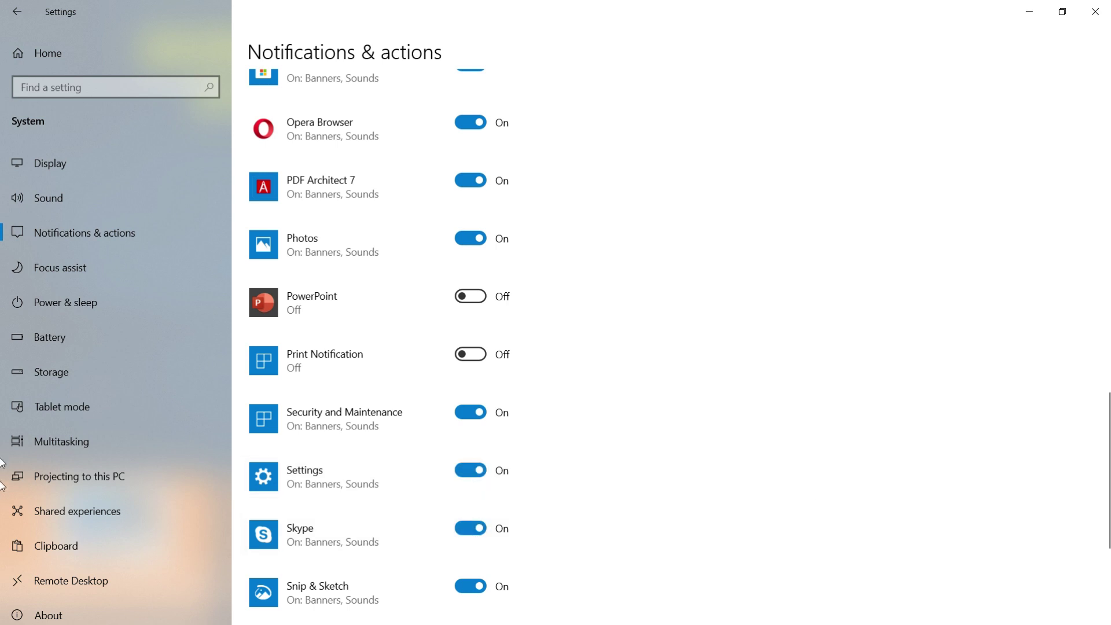
Step: Turn notifications from apps and other senders off and back on
scroll(3, 359, "up", 2)
scroll(2, 353, "up", 10)
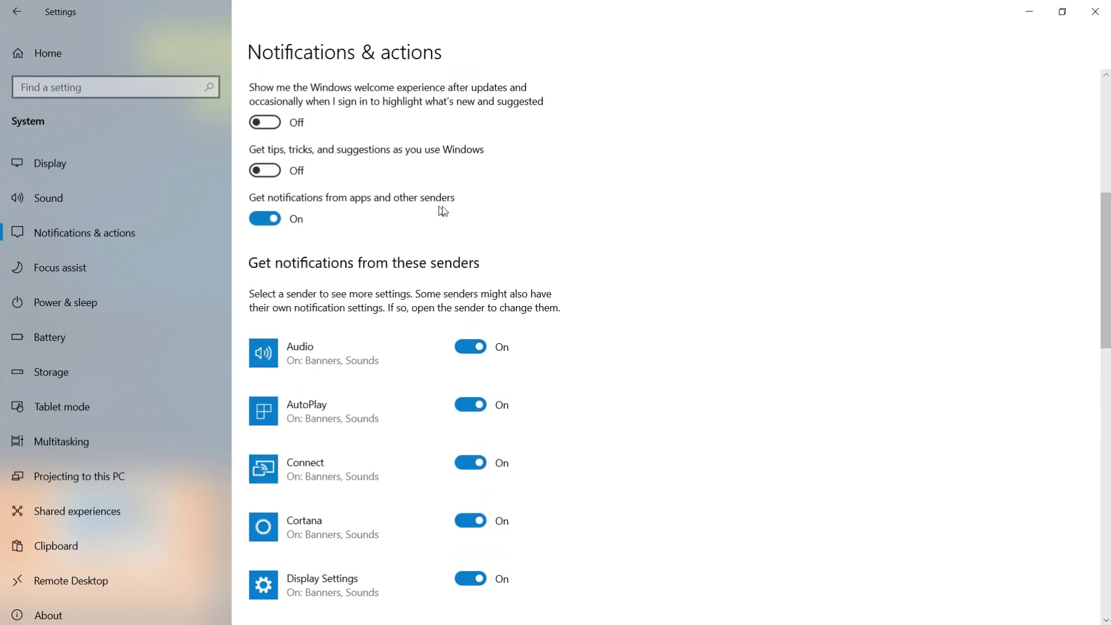
left_click(265, 219)
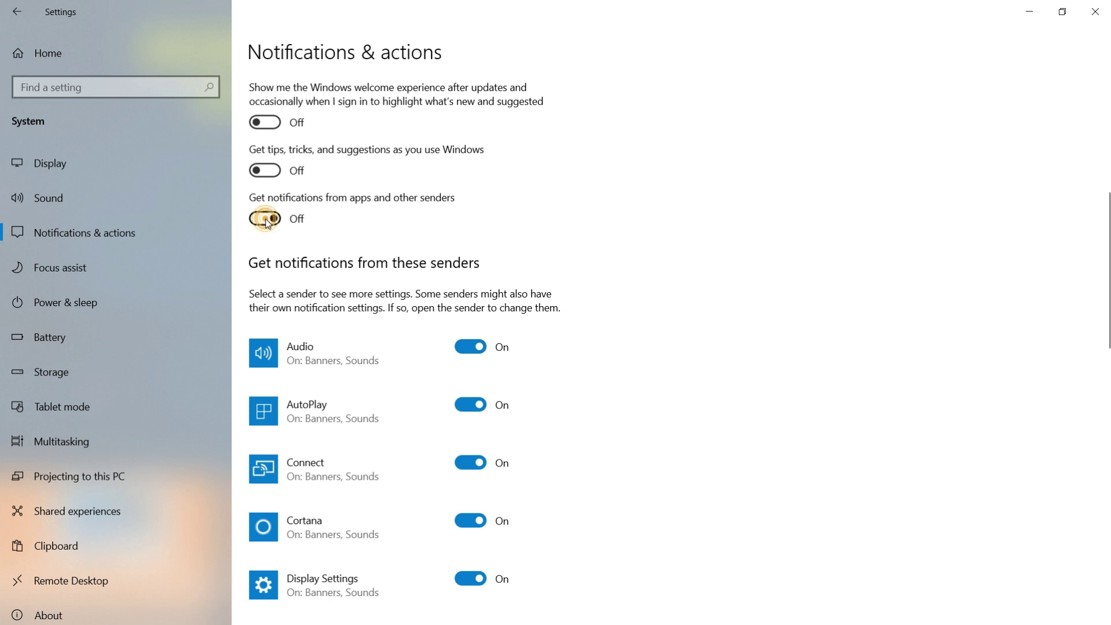
left_click(277, 222)
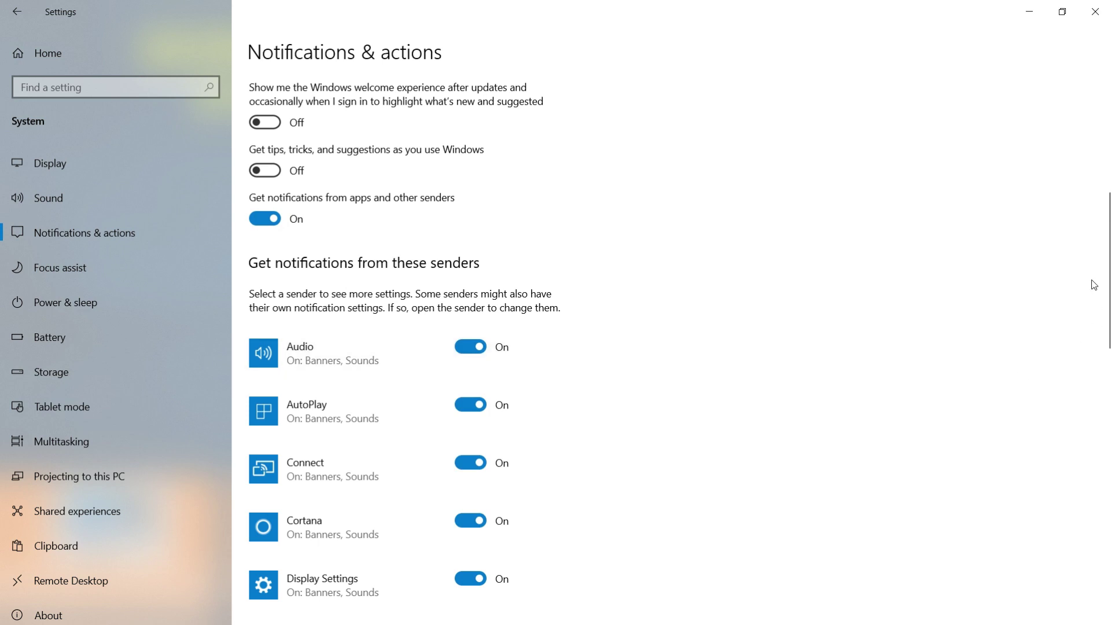
Step: Turn off notifications from the senders Photos, PDF Architect 7 and Settings
scroll(1106, 256, "down", 5)
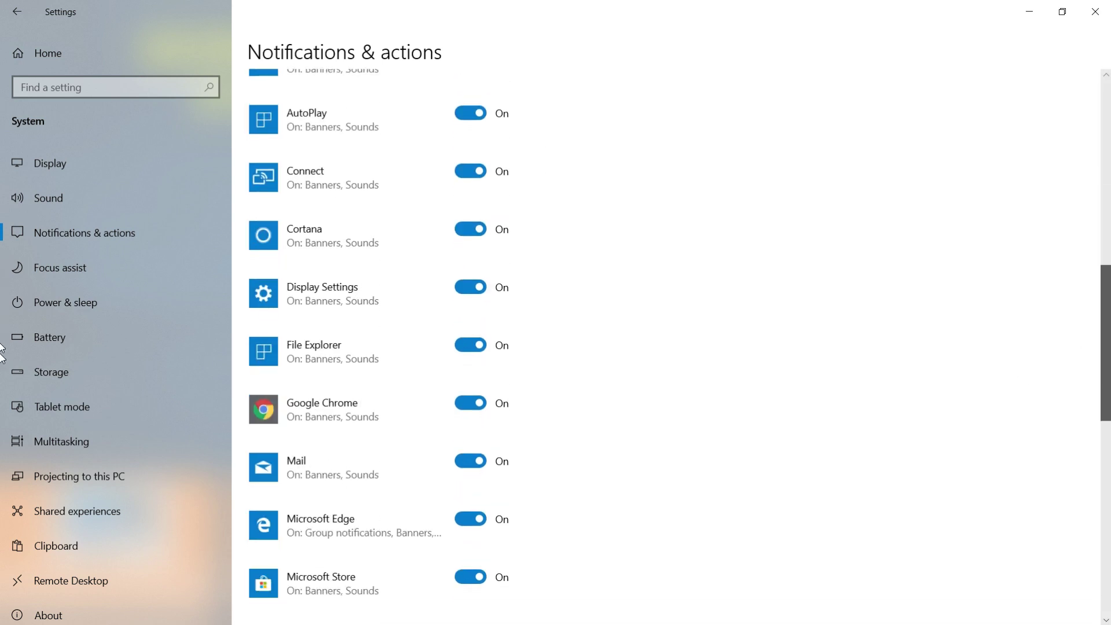
scroll(1086, 365, "down", 3)
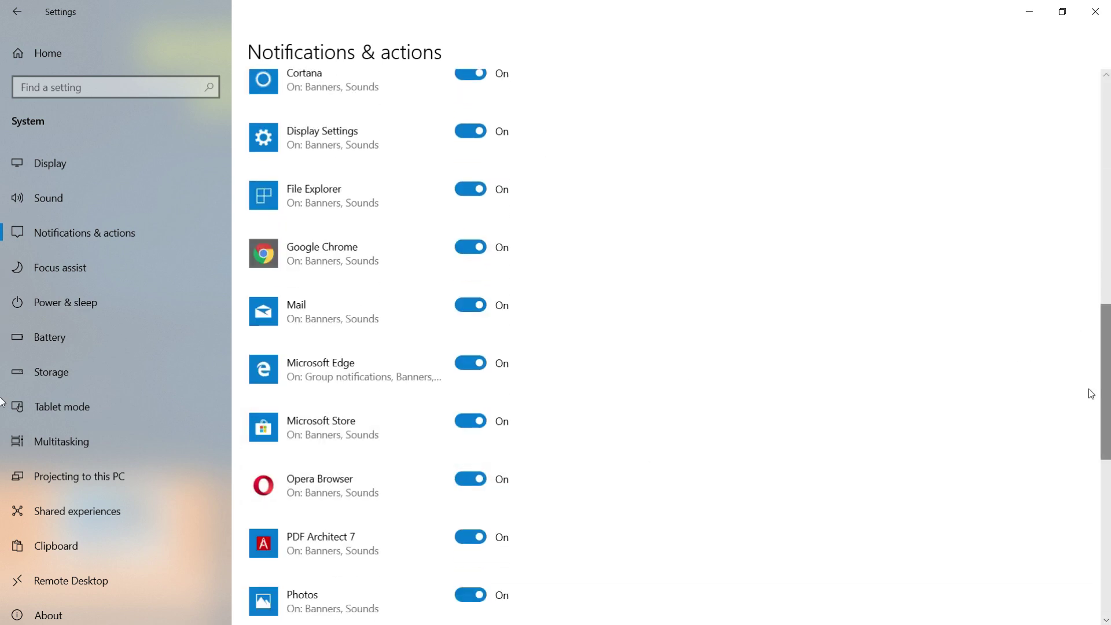
left_click_drag(1105, 368, 1107, 472)
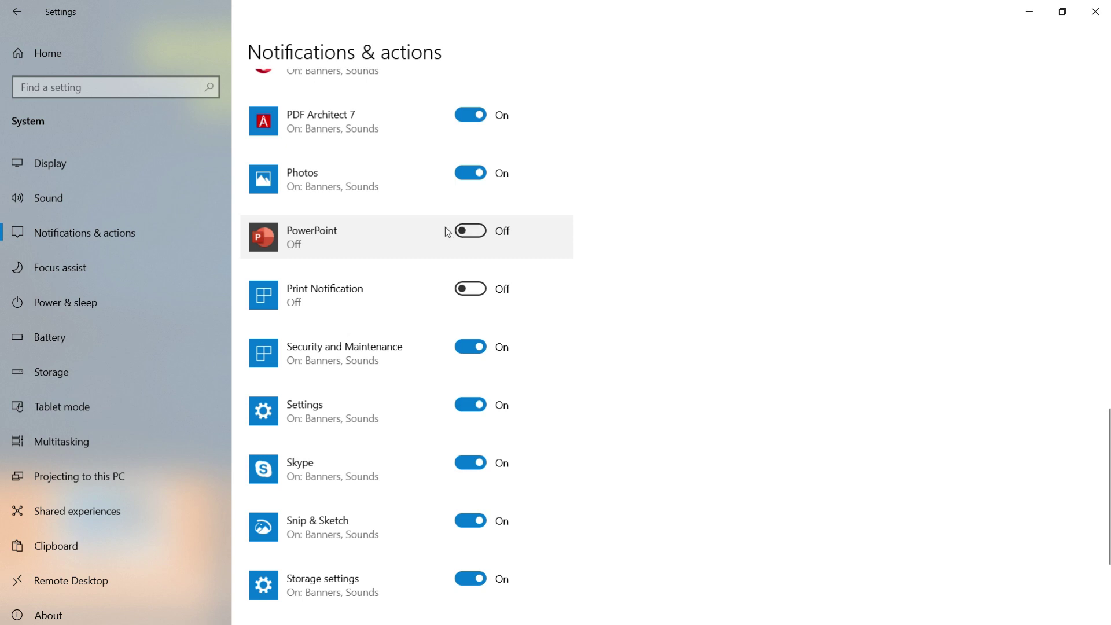
left_click(471, 172)
left_click(473, 114)
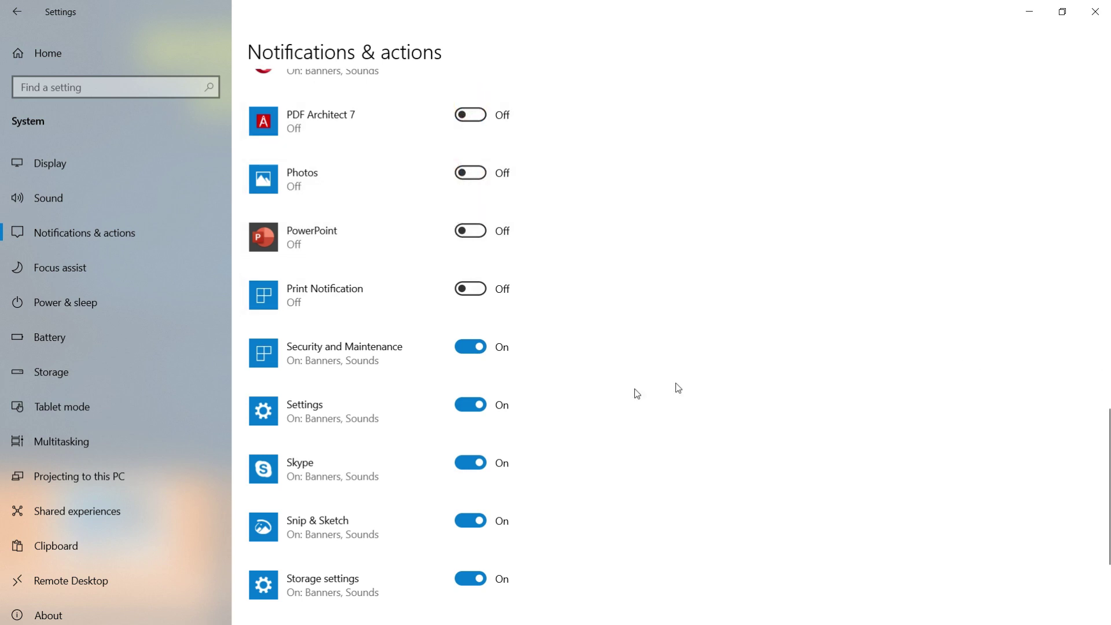
left_click(471, 405)
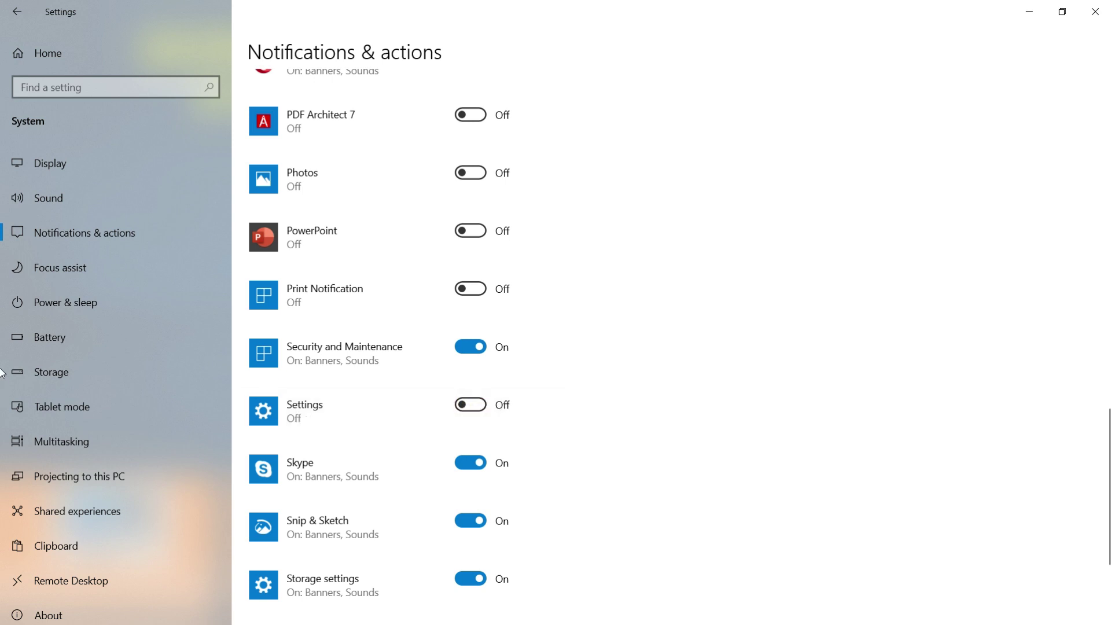
scroll(1106, 406, "up", 10)
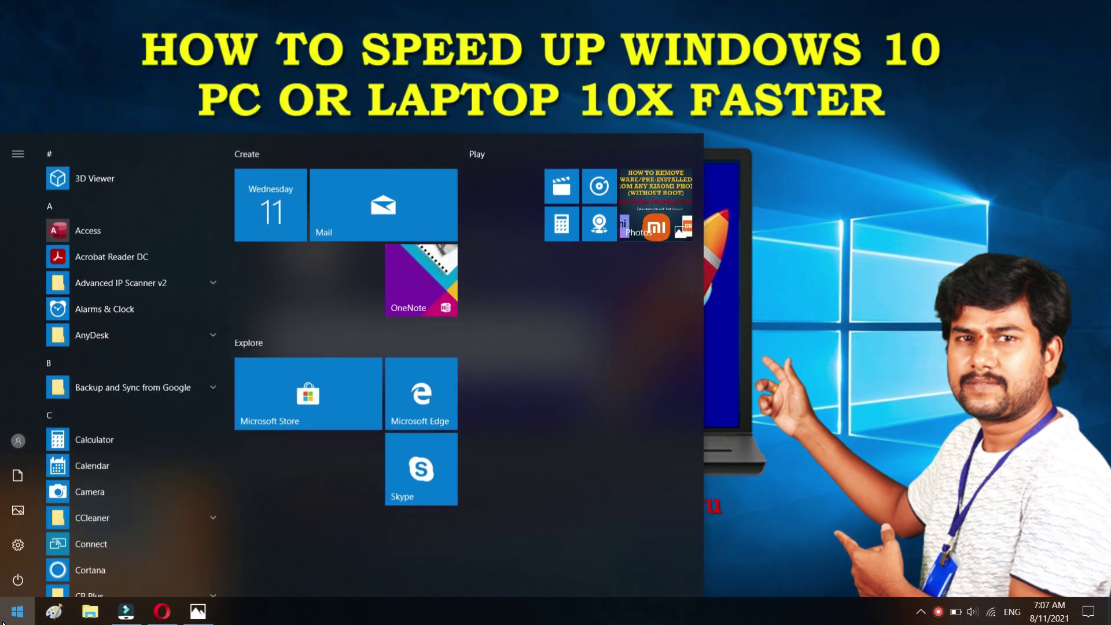
Step: Find and open Defragment and Optimize Drives, and analyze drive C:
type("def")
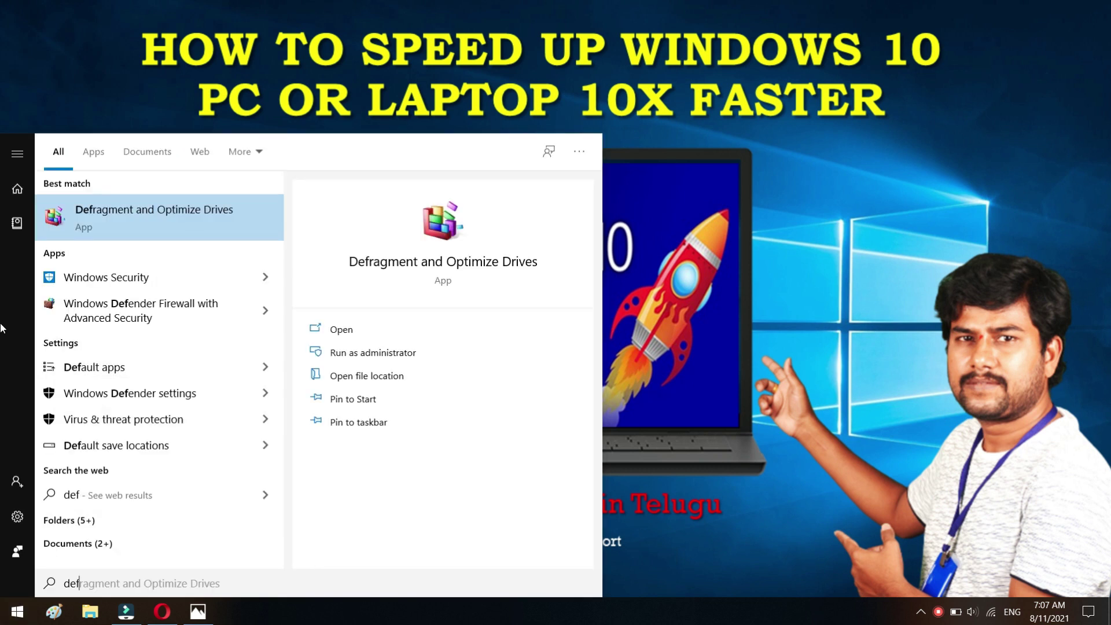
left_click(150, 221)
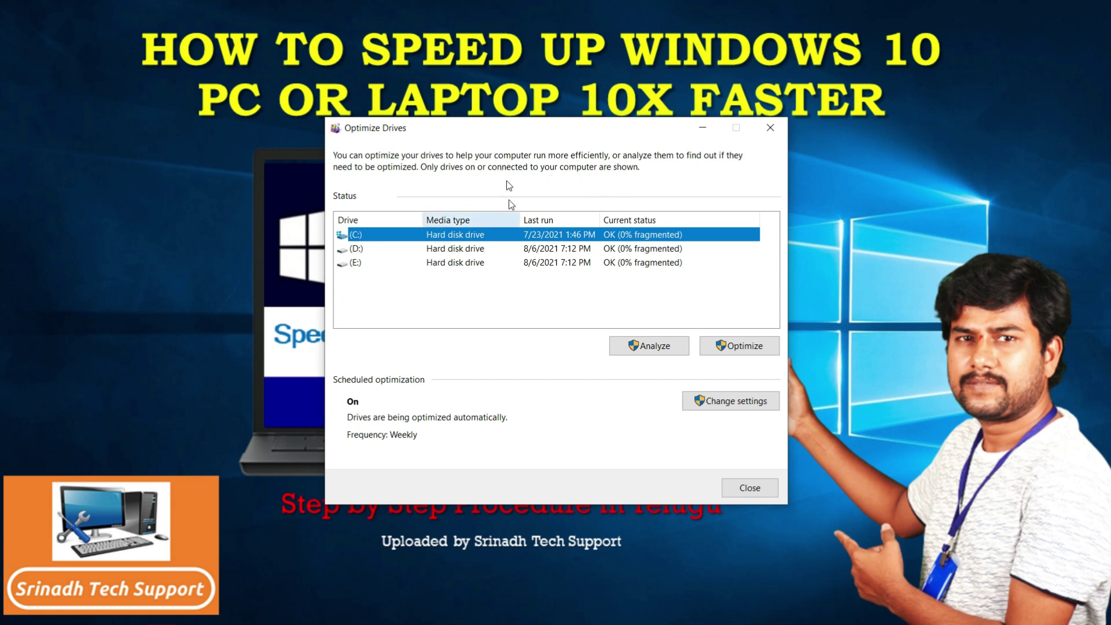
left_click_drag(484, 127, 450, 91)
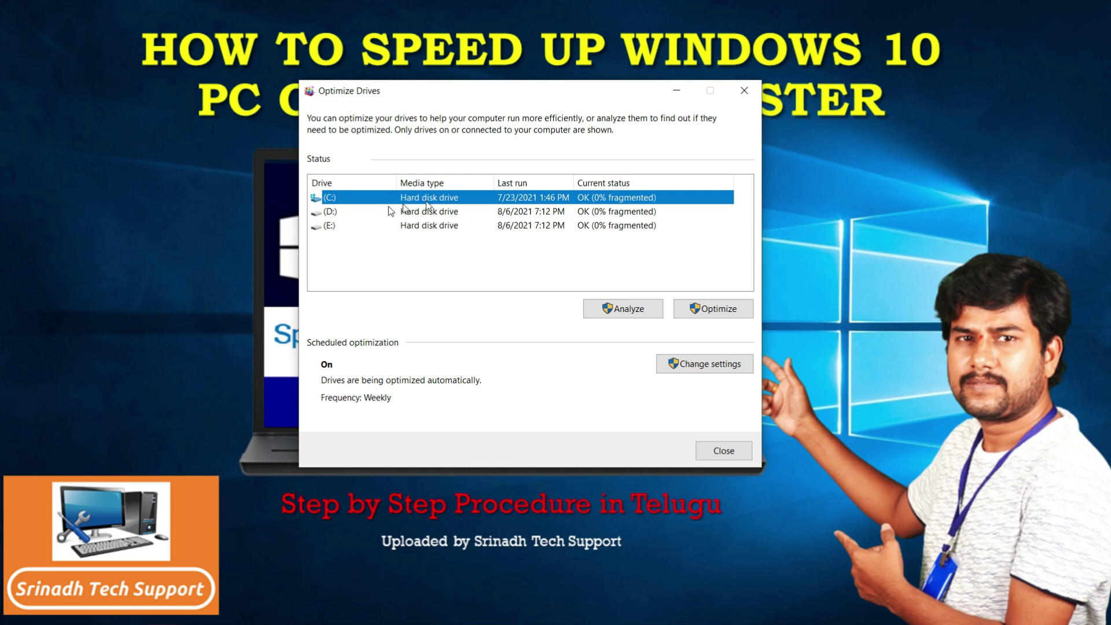
left_click(624, 313)
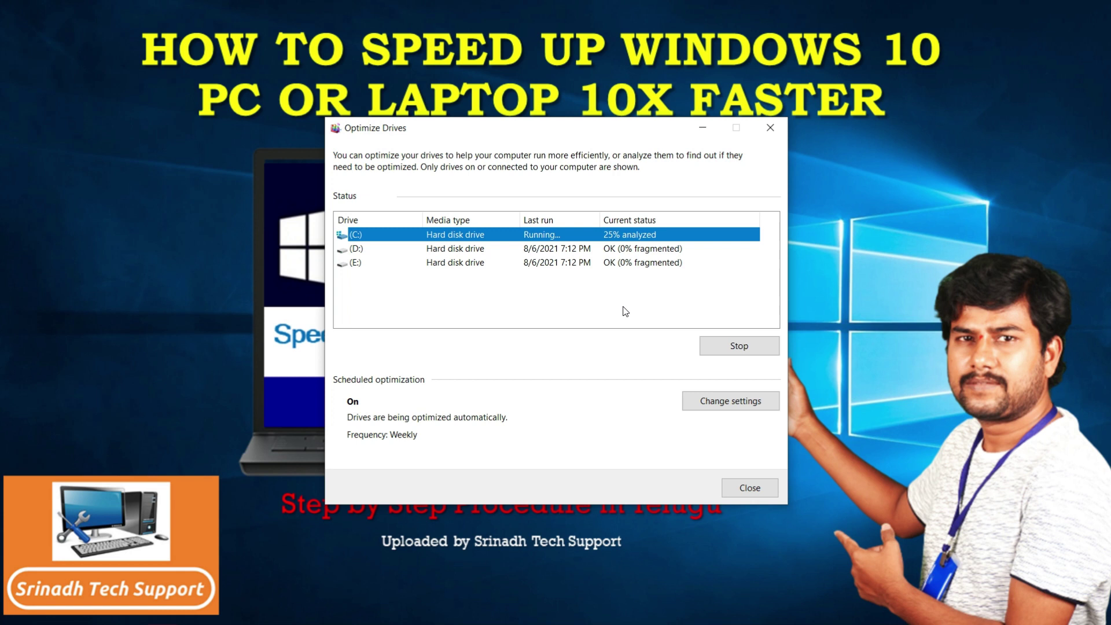
Step: Review the frequency options and the included drives of the scheduled drive optimization
left_click(716, 405)
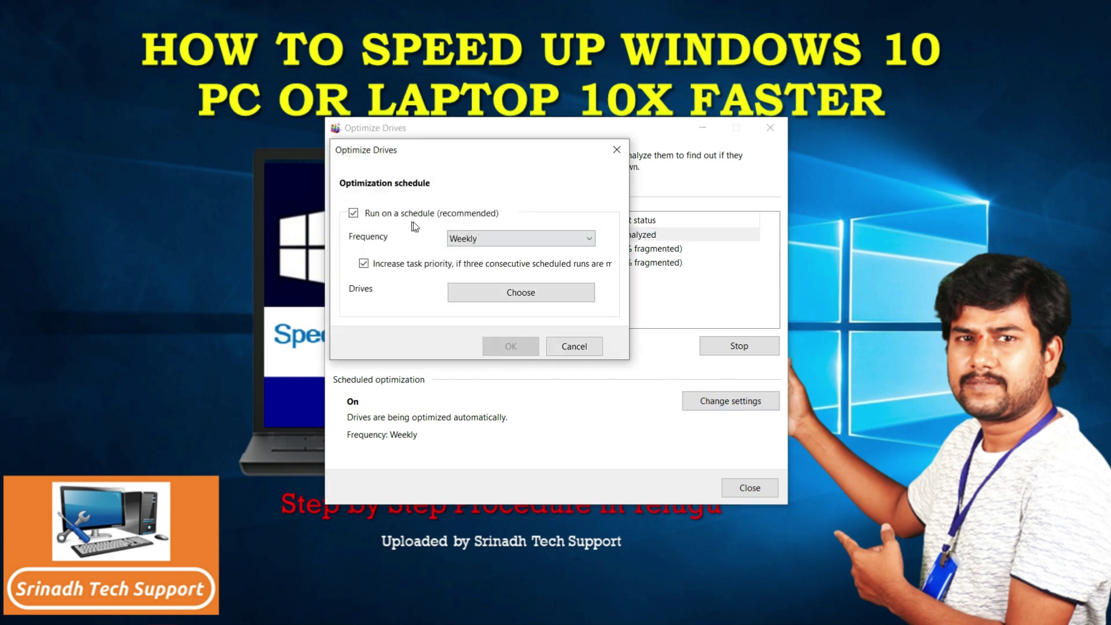
left_click(491, 246)
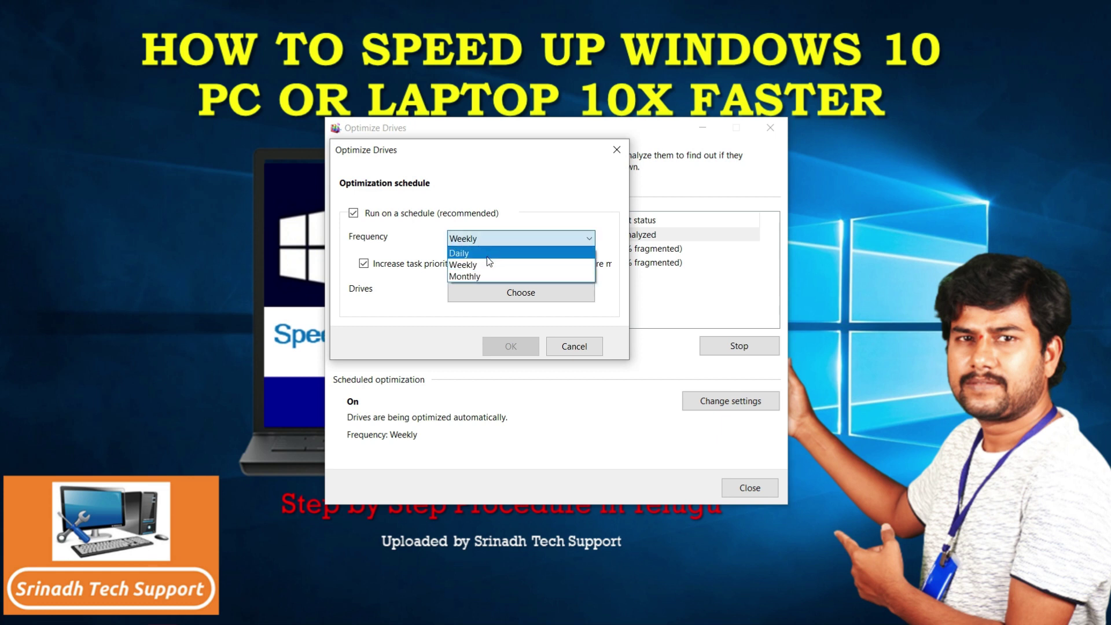
left_click(492, 264)
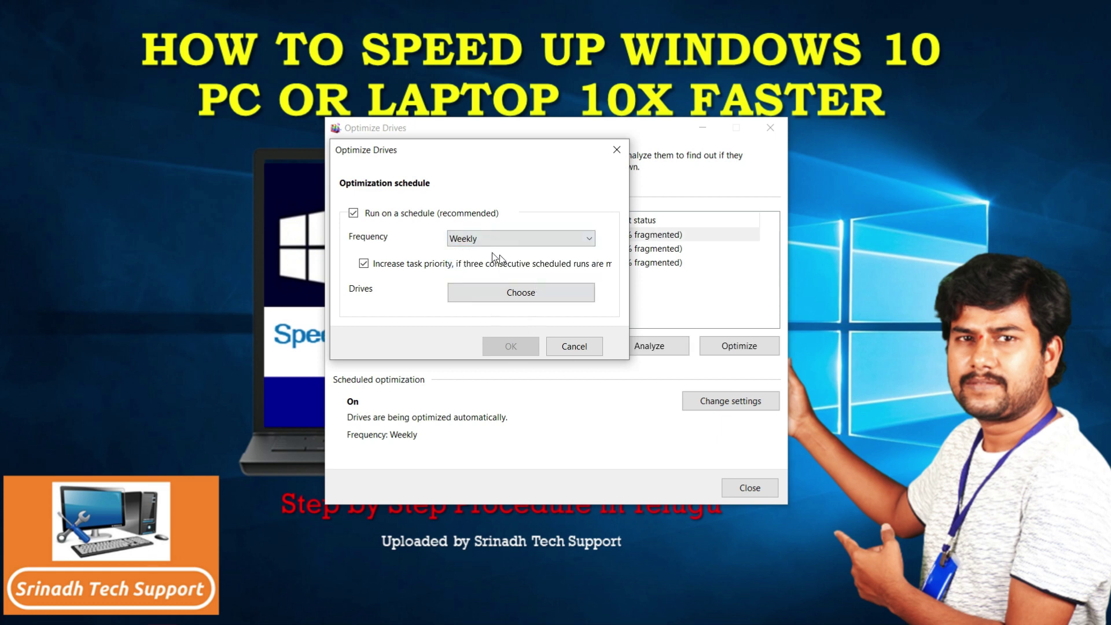
left_click(503, 293)
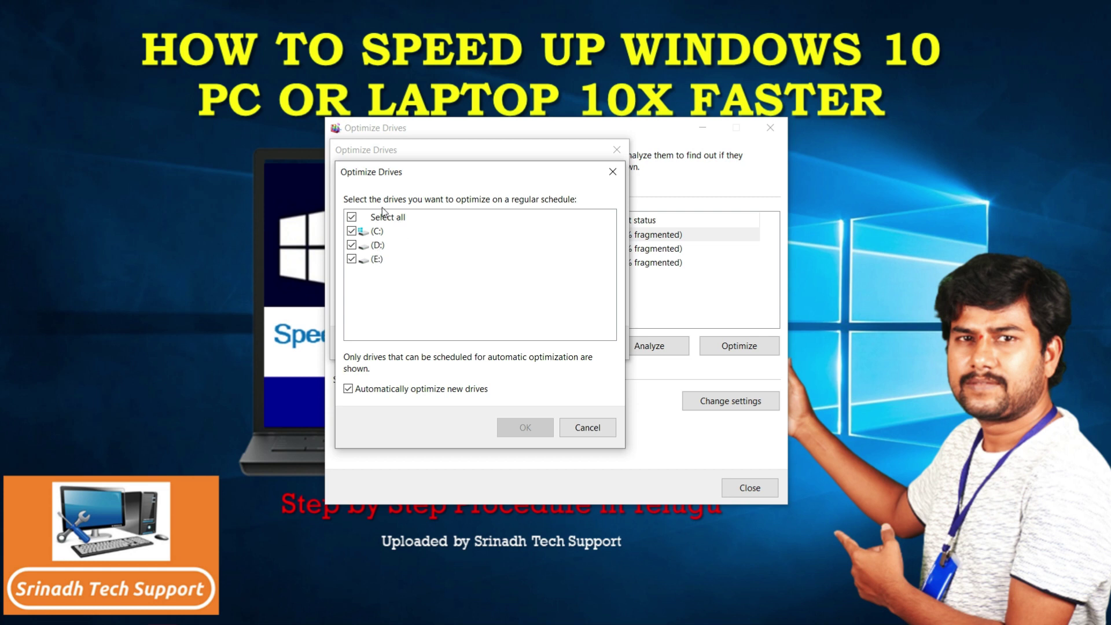
left_click(593, 436)
left_click(582, 347)
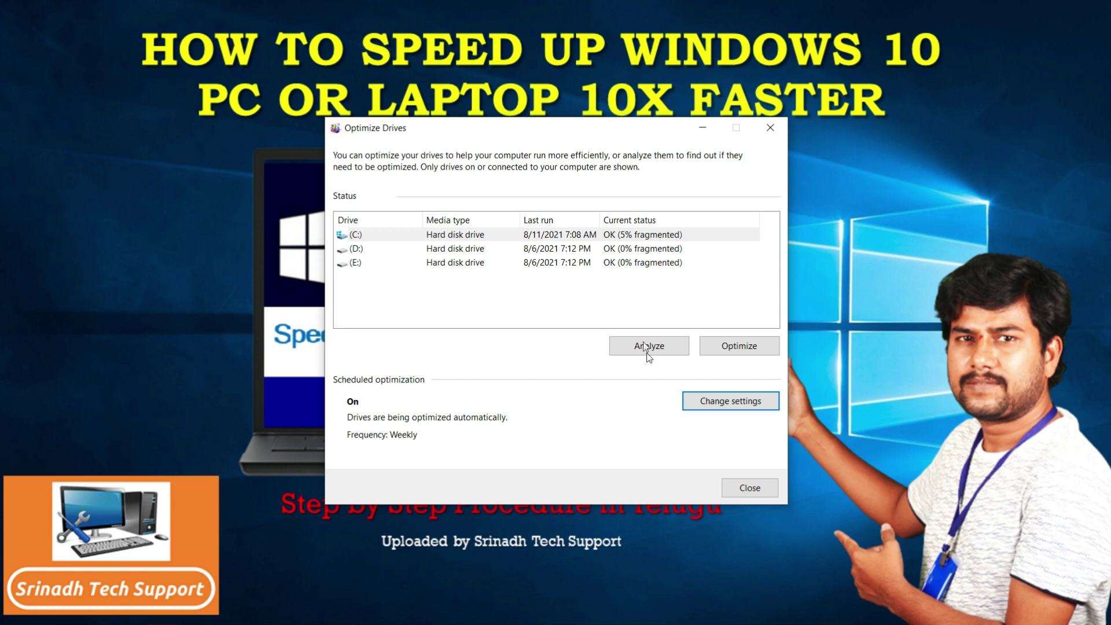
Step: Optimize drive C: in the Optimize Drives window
left_click(578, 238)
left_click(746, 348)
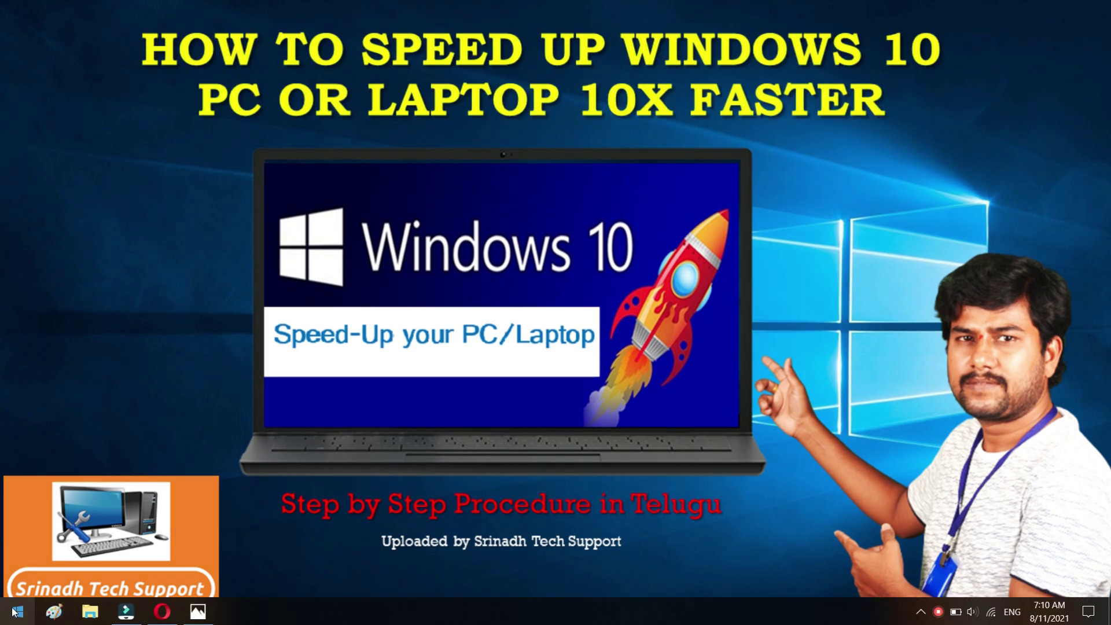
Step: Turn on Storage sense in the system's storage settings and open the options for freeing up space automatically
left_click(18, 612)
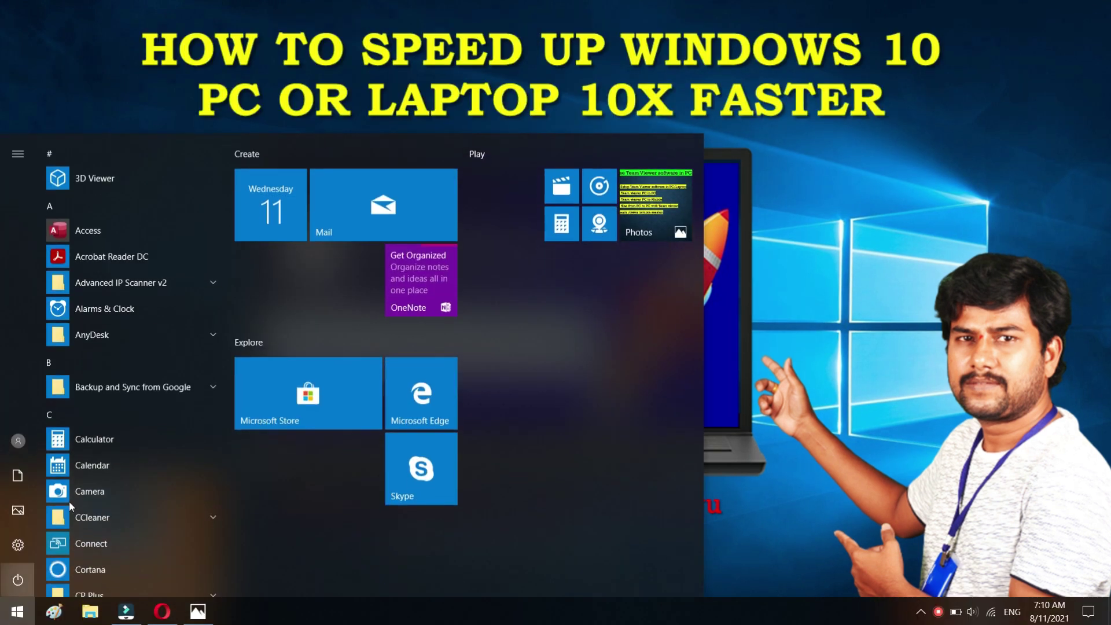
left_click(20, 544)
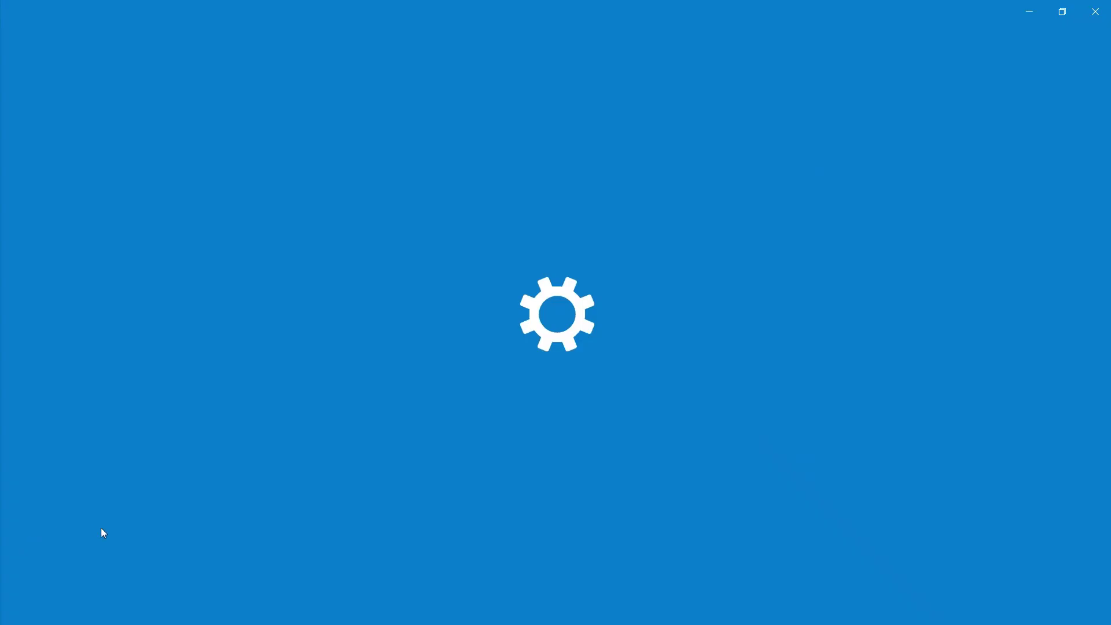
left_click(144, 175)
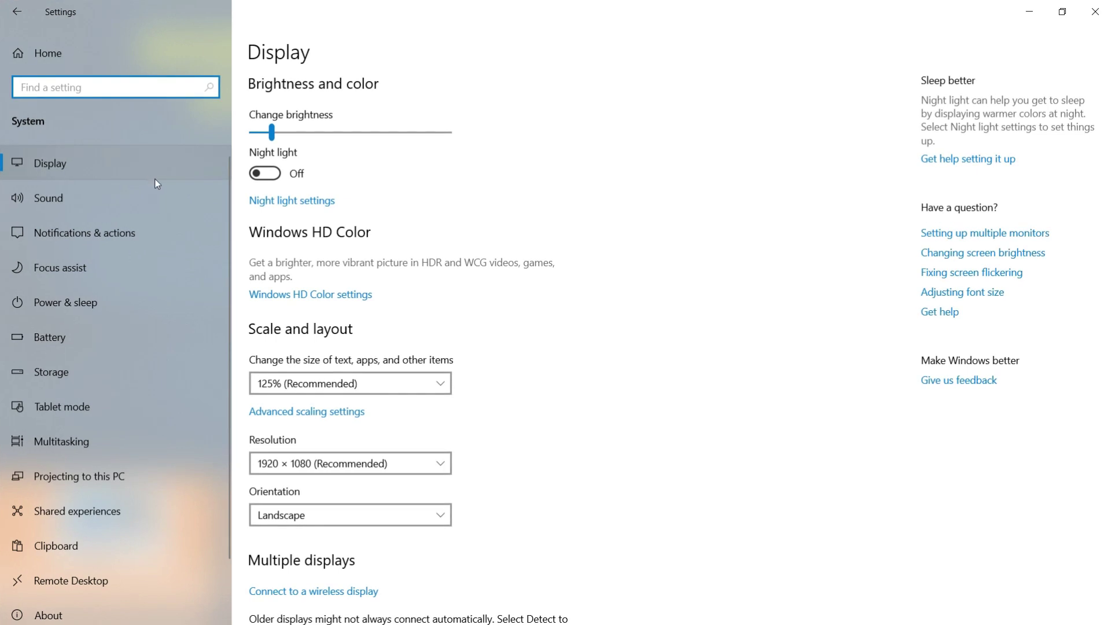
left_click(65, 375)
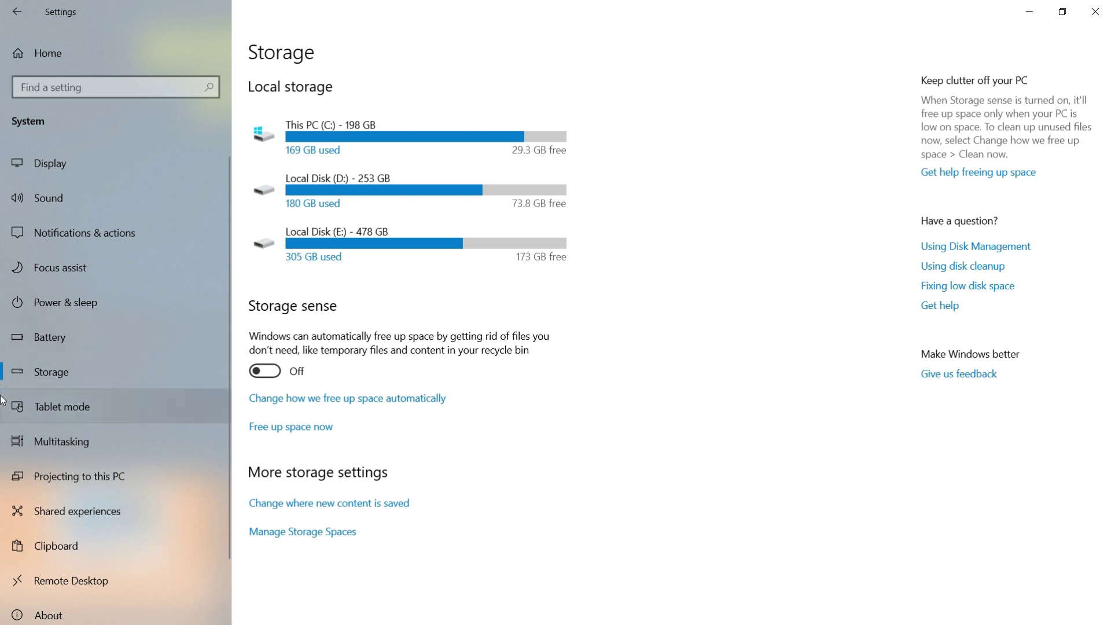
left_click(271, 378)
left_click(382, 406)
left_click(386, 402)
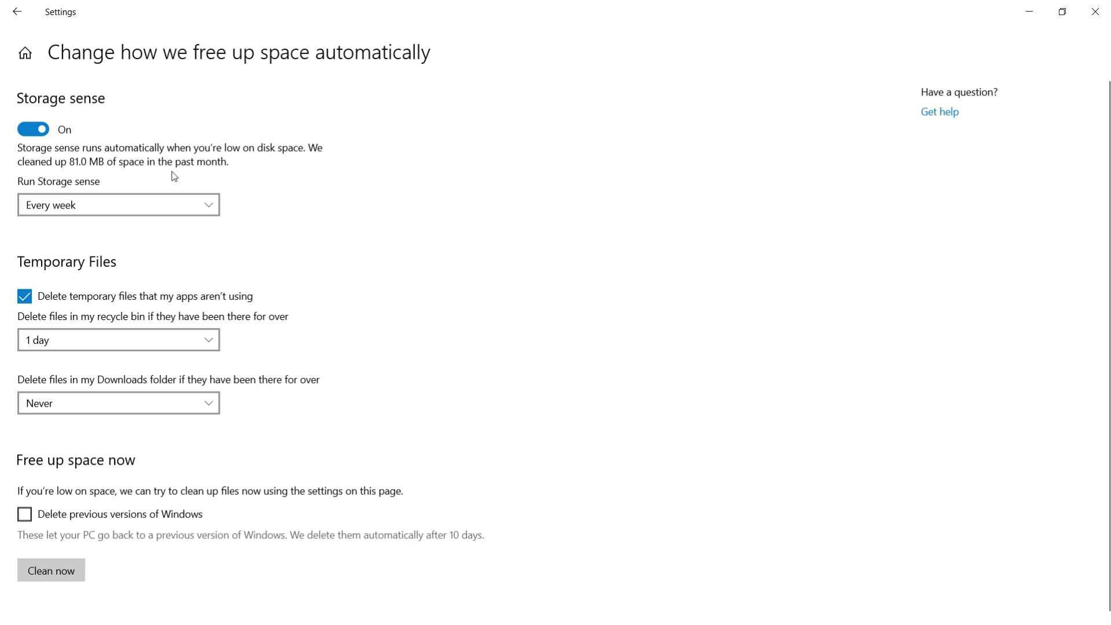
Step: Set Storage sense to run every week and delete recycle bin files that have been there for over 1 day
left_click(107, 209)
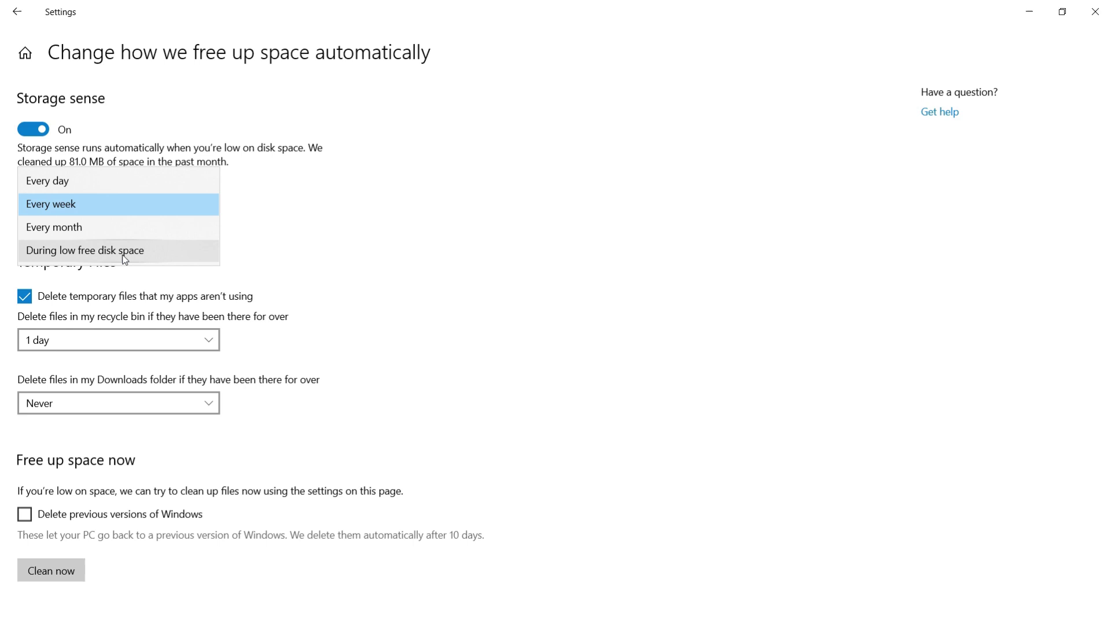
left_click(65, 204)
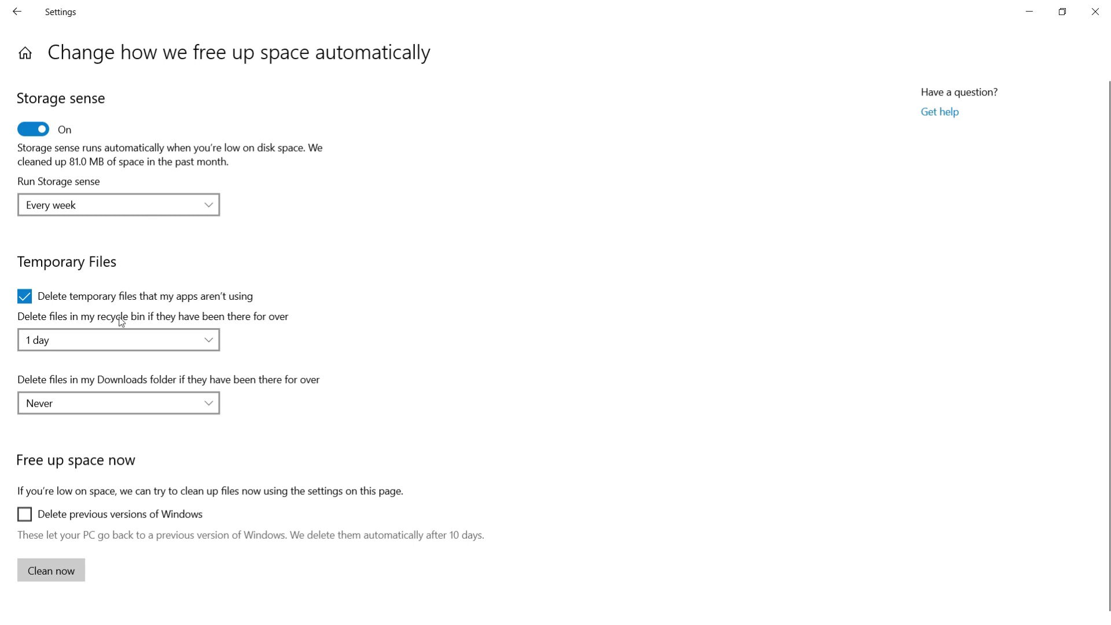
left_click(95, 341)
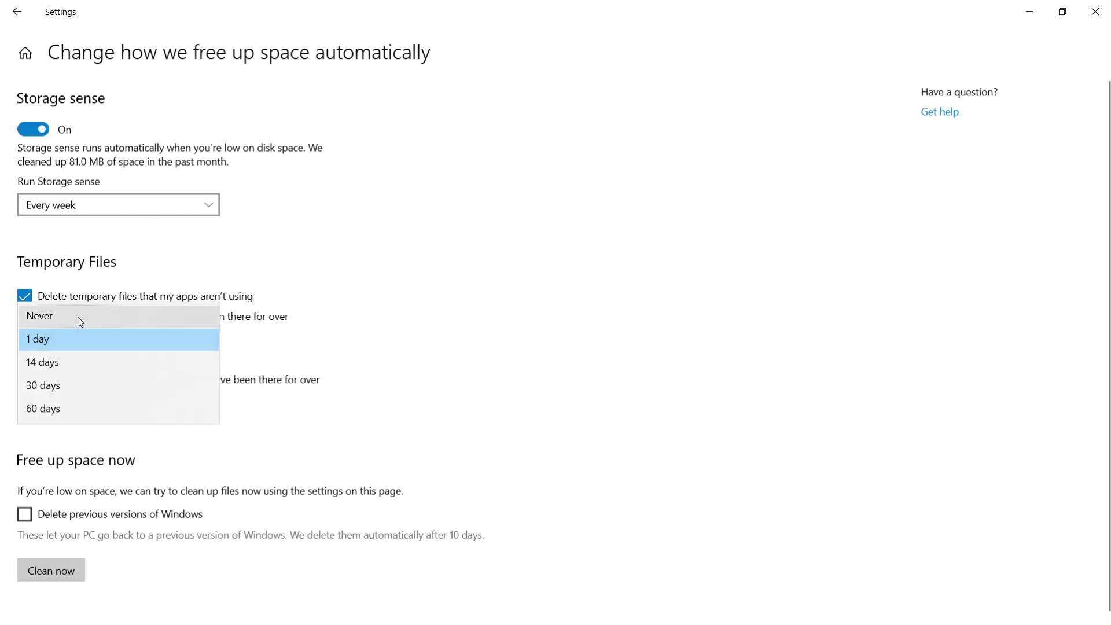
left_click(78, 317)
left_click(73, 343)
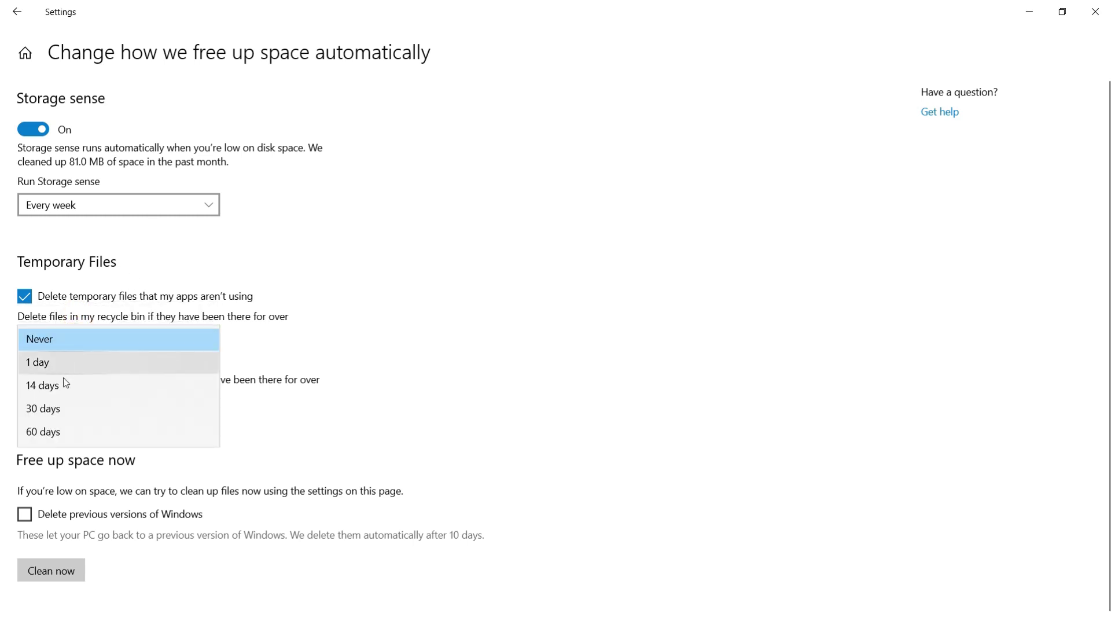
left_click(61, 367)
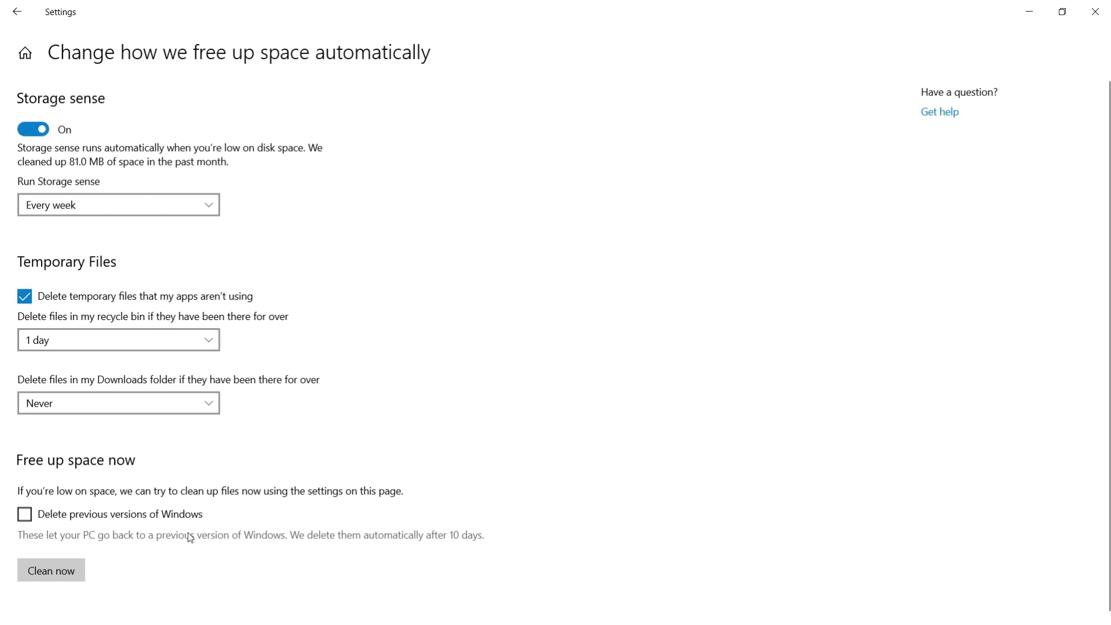
Step: Try 30 days and 1 day as the age limit for deleting Downloads folder files, and set it back to Never
left_click(99, 408)
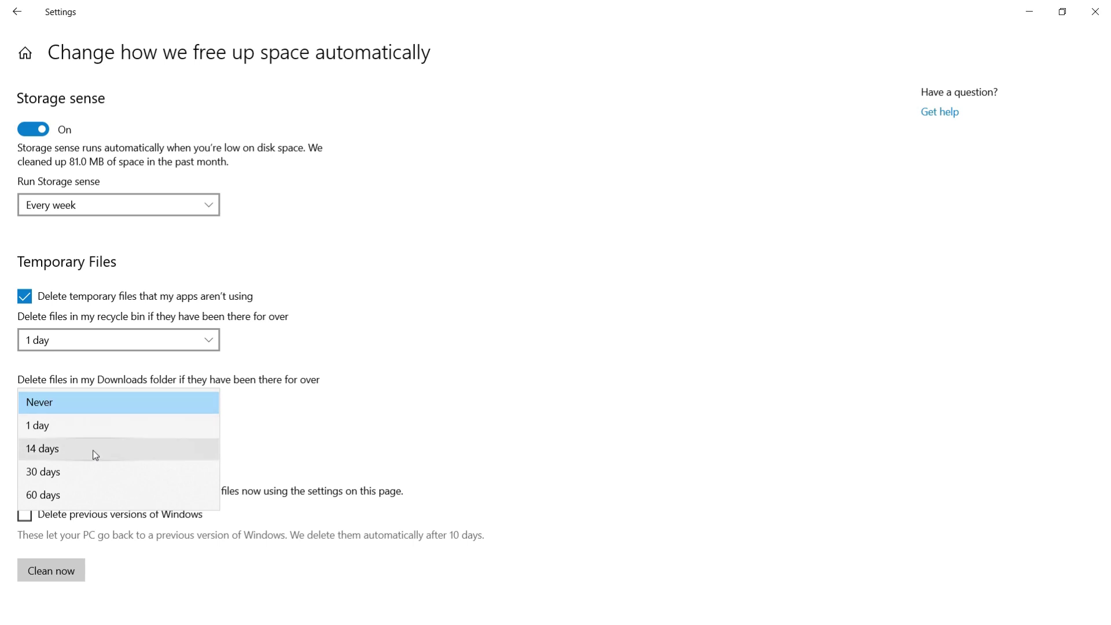
left_click(89, 481)
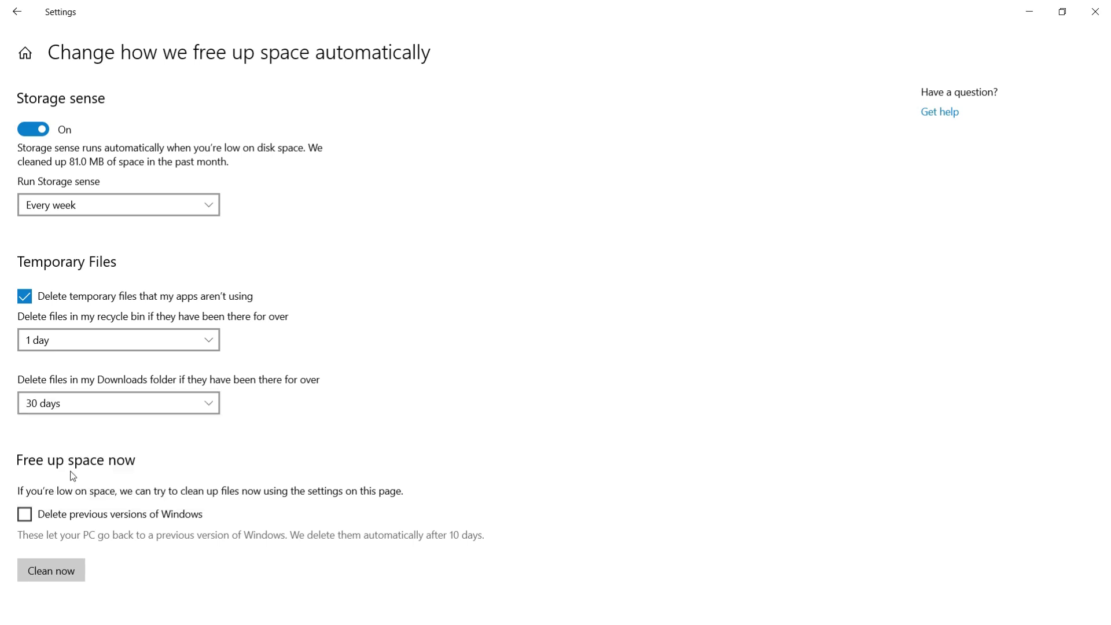
left_click(99, 406)
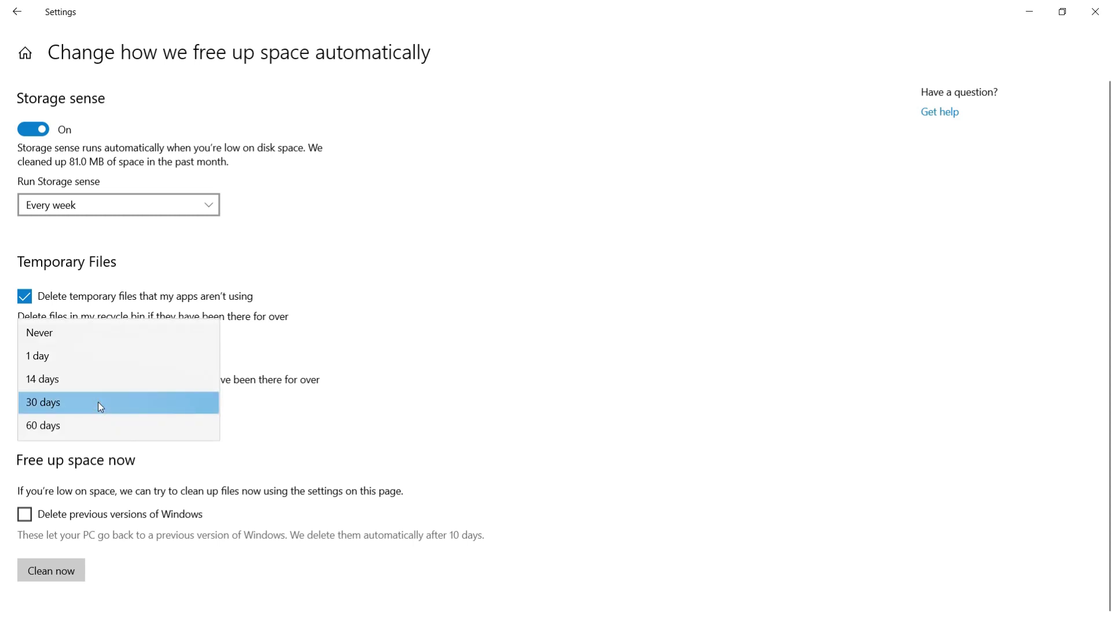
left_click(81, 333)
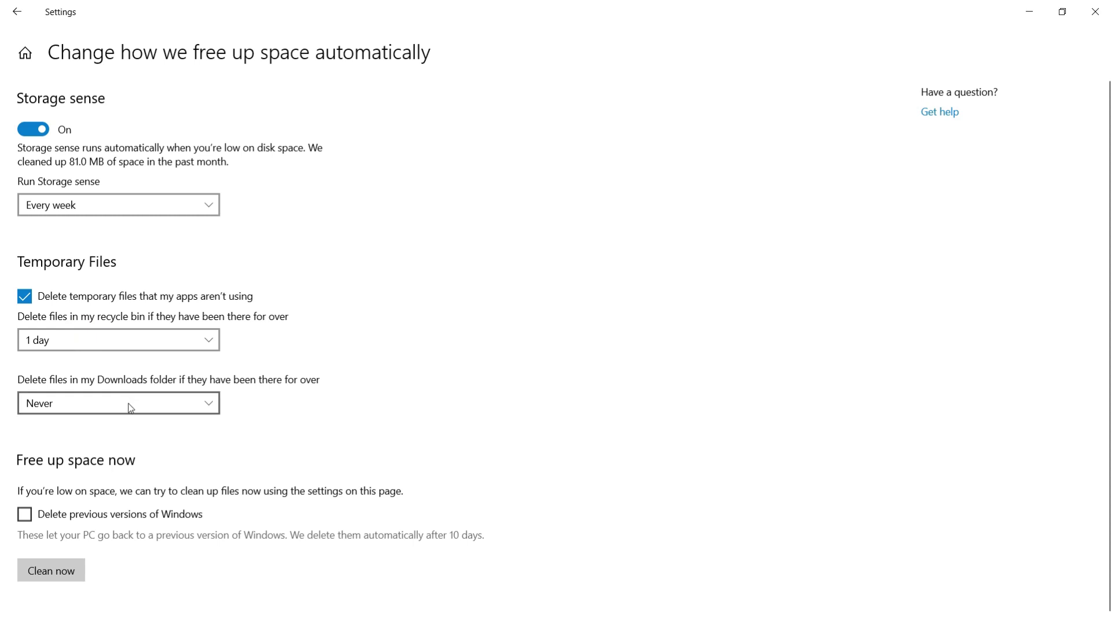
left_click(127, 404)
left_click(99, 426)
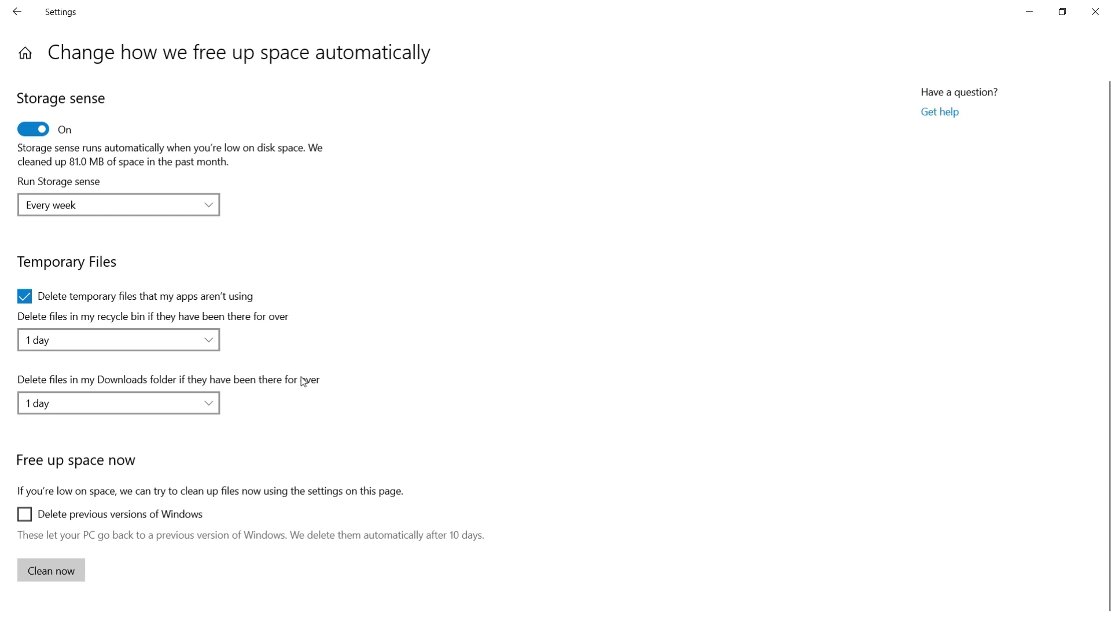
left_click(166, 403)
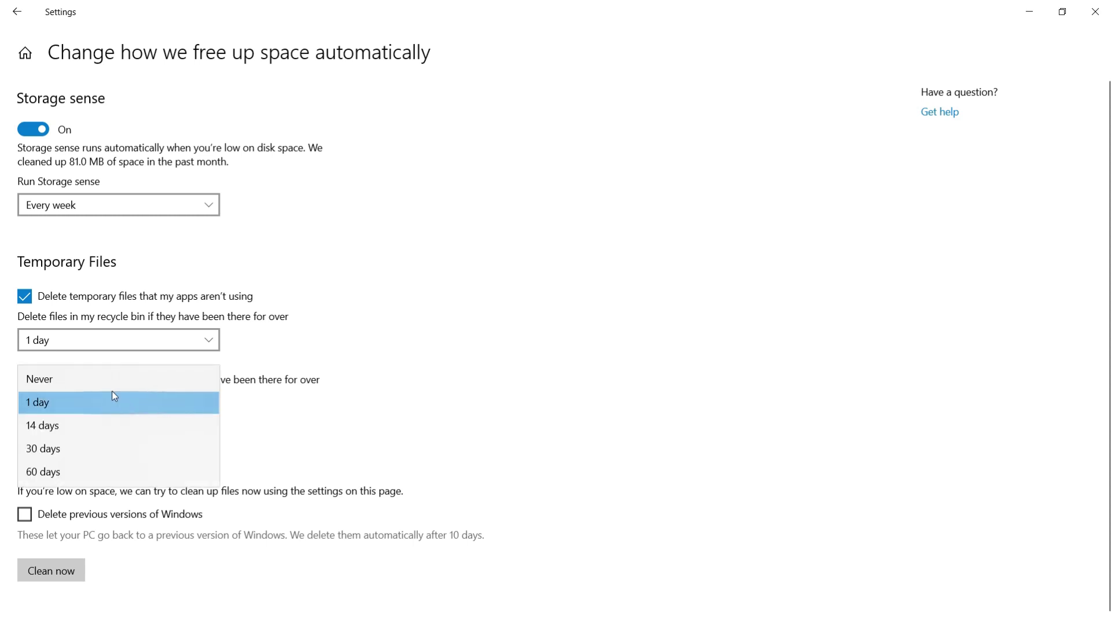
left_click(74, 380)
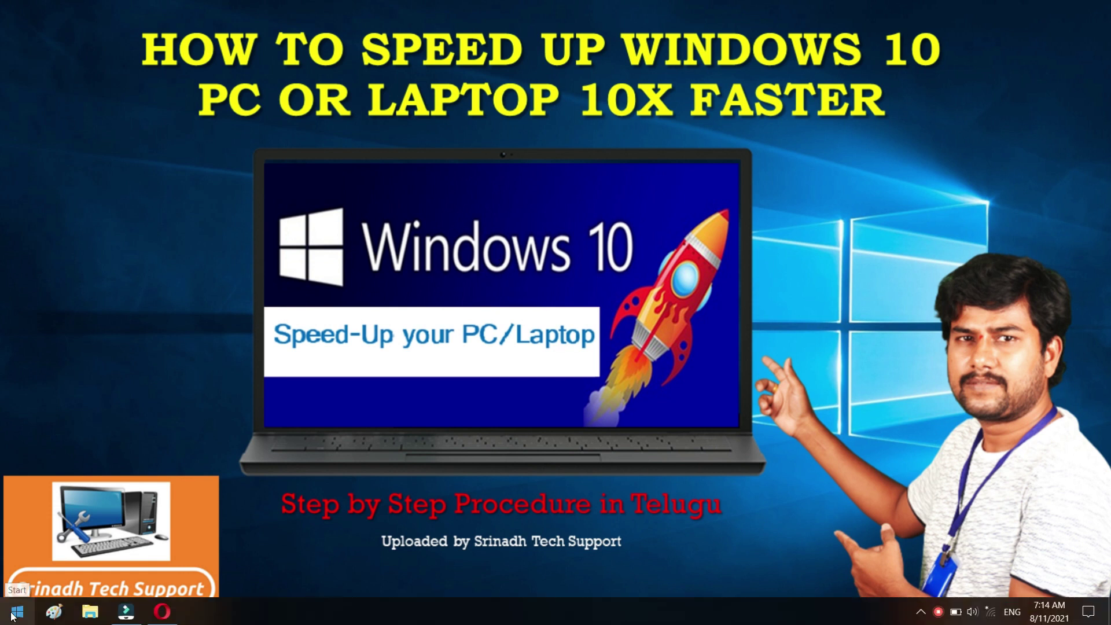
Step: Search for "disk" and open Disk Cleanup
left_click(16, 613)
type("di")
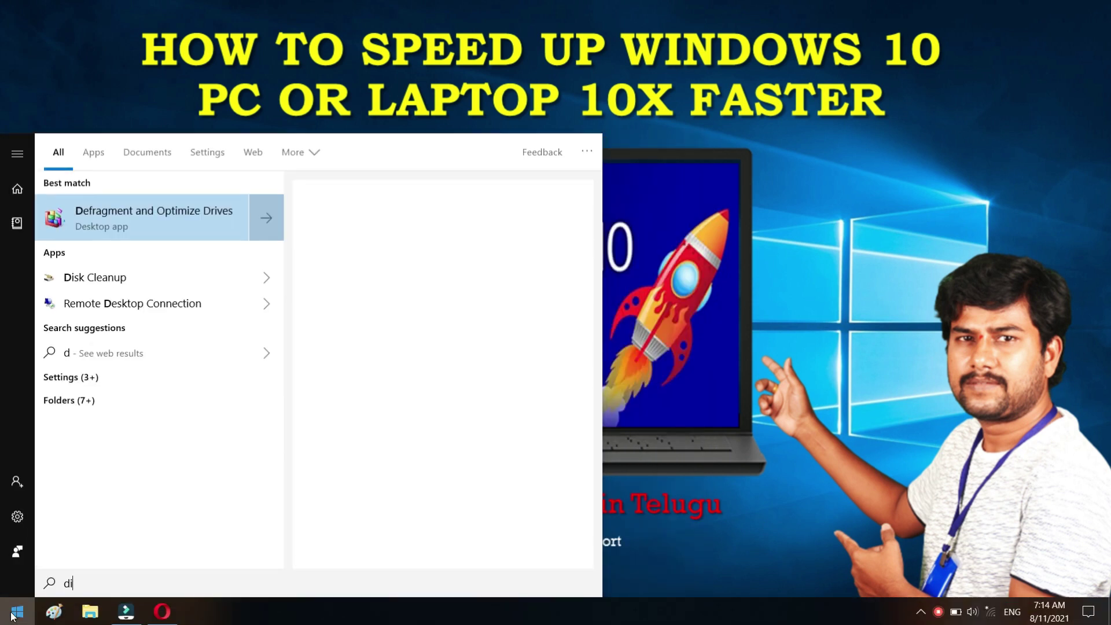
type("sk")
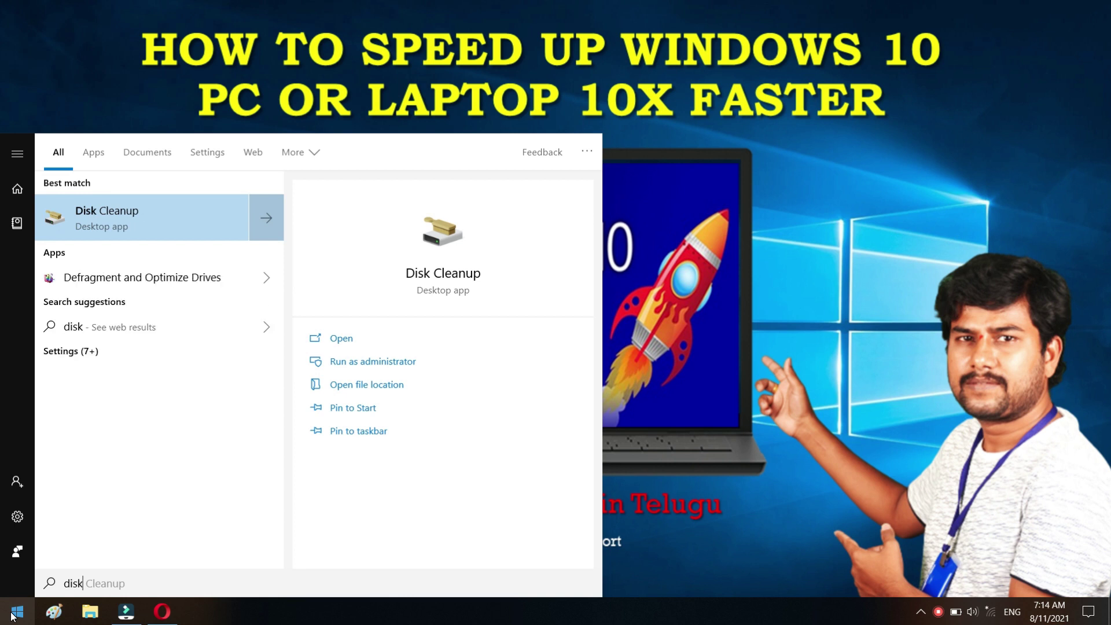
left_click(118, 222)
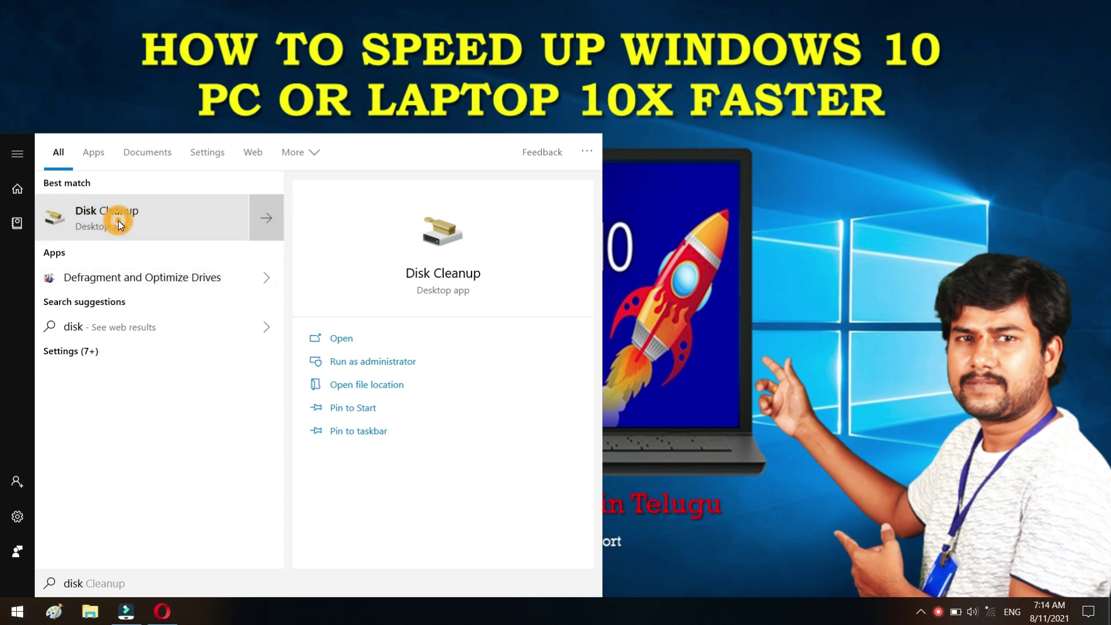
left_click(382, 342)
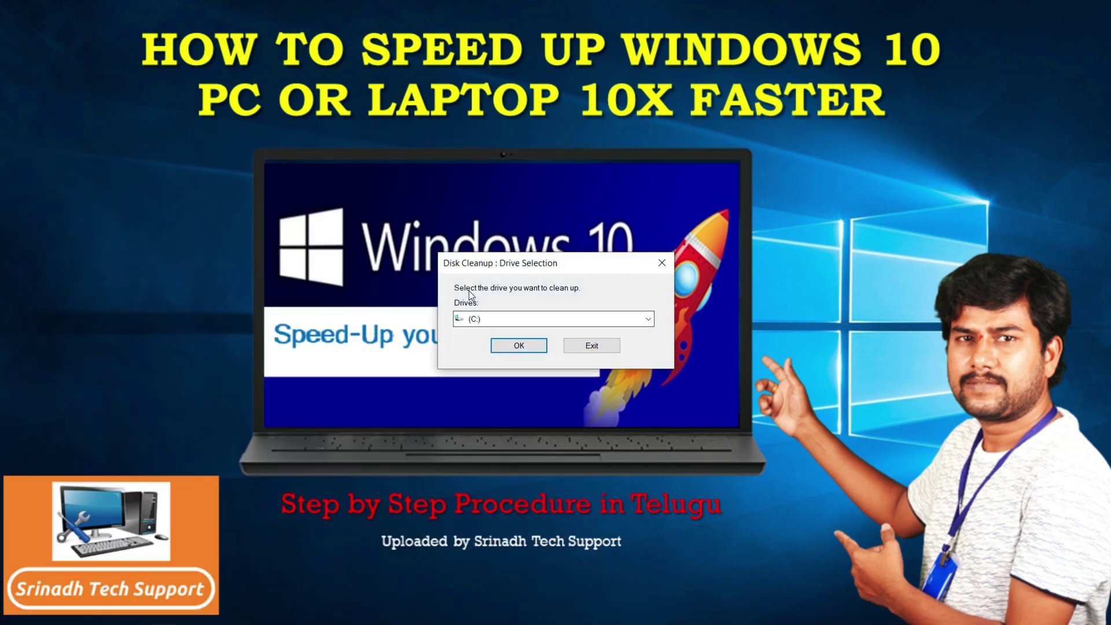
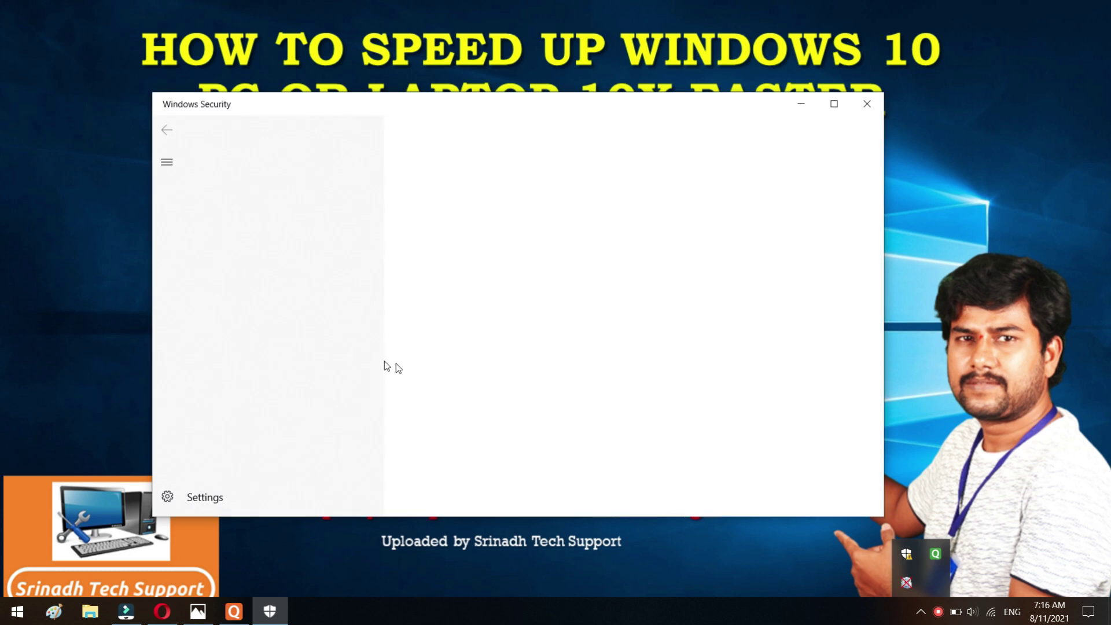
Step: Review the Virus & threat protection page and the Security at a glance overview in Windows Security
left_click(220, 226)
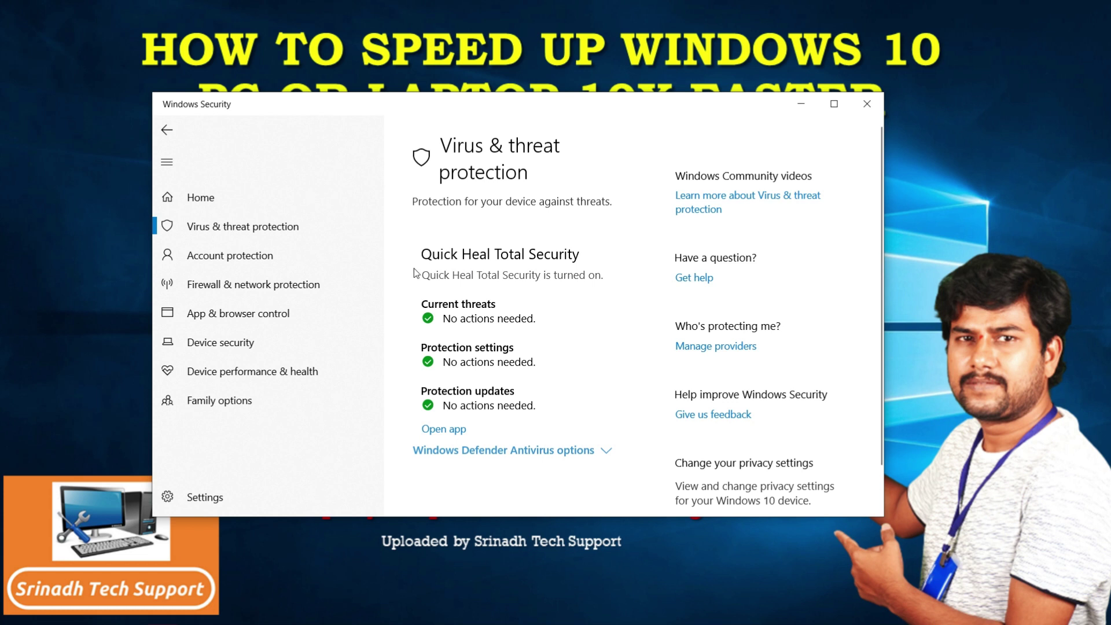
left_click(250, 199)
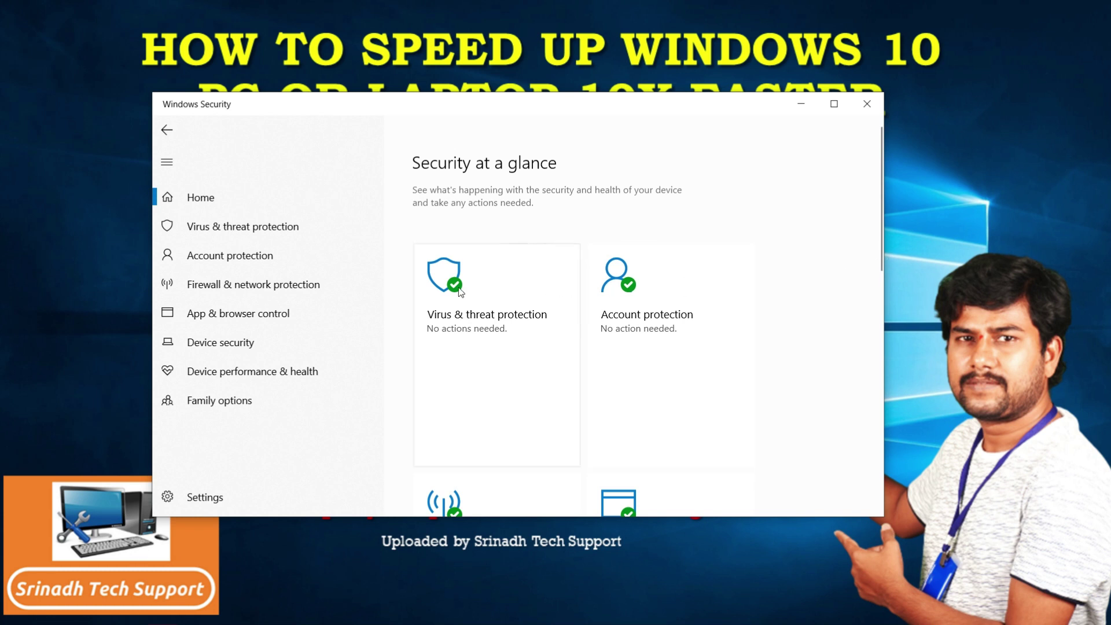
scroll(469, 318, "down", 8)
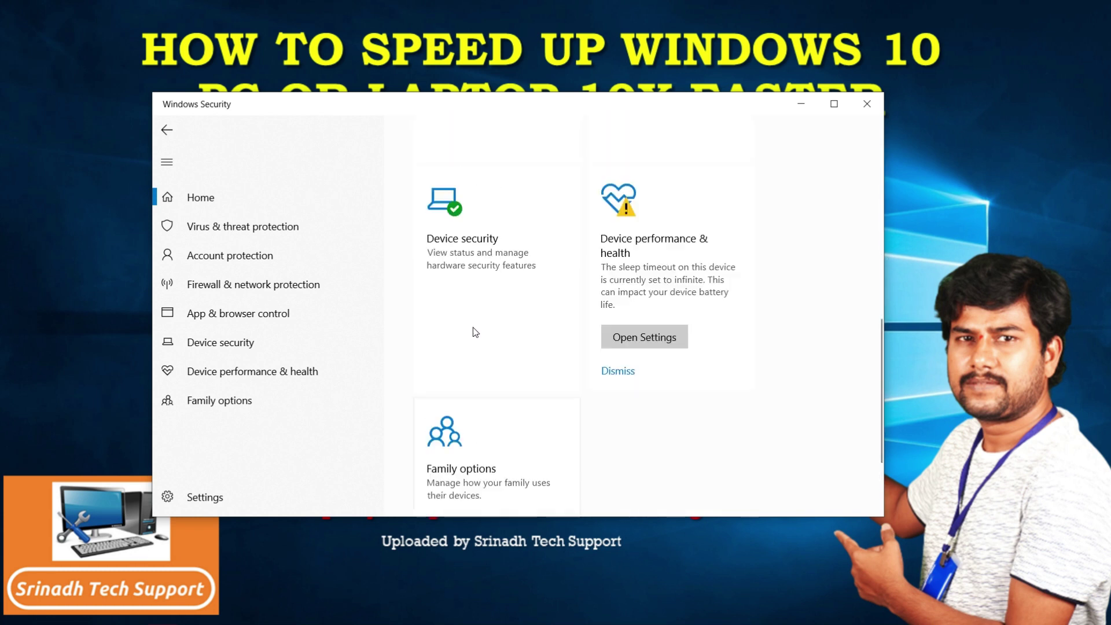
scroll(474, 332, "up", 4)
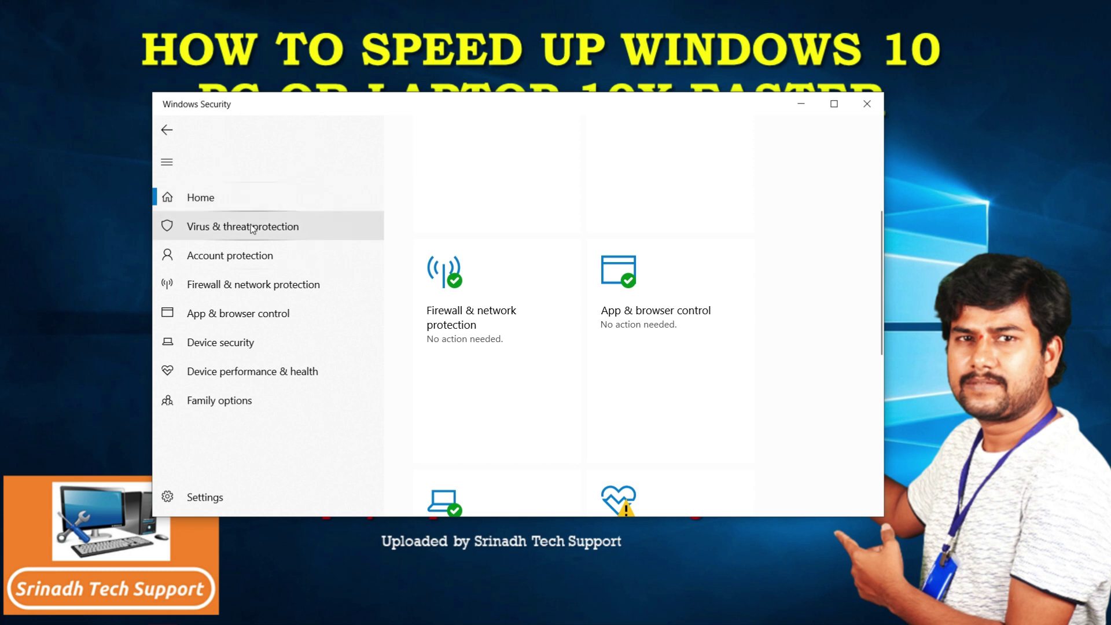
scroll(602, 301, "up", 4)
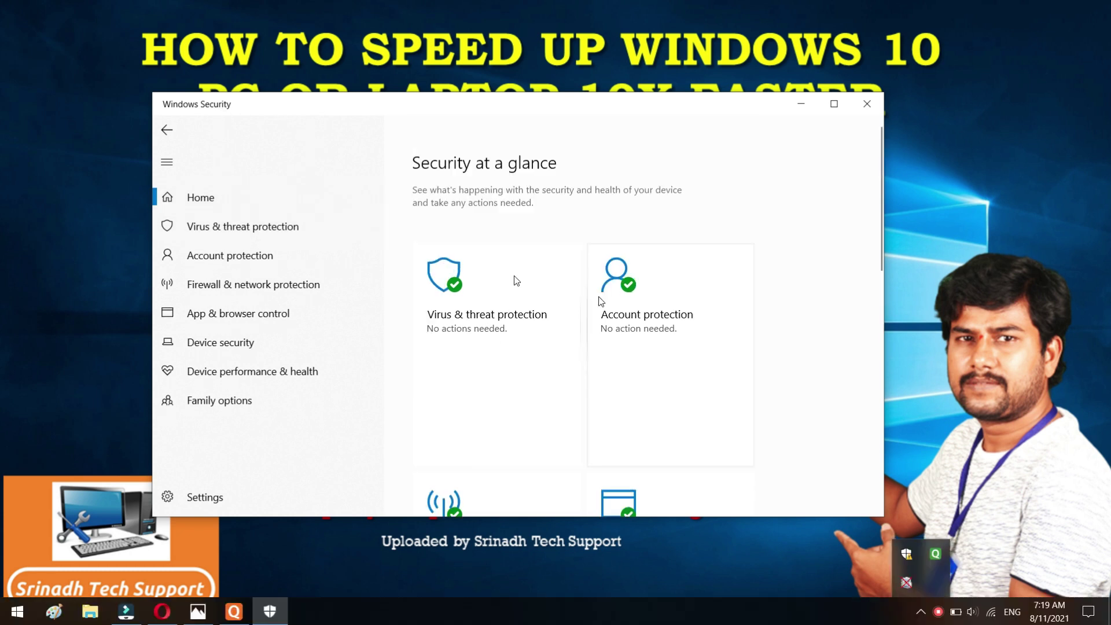
left_click(204, 200)
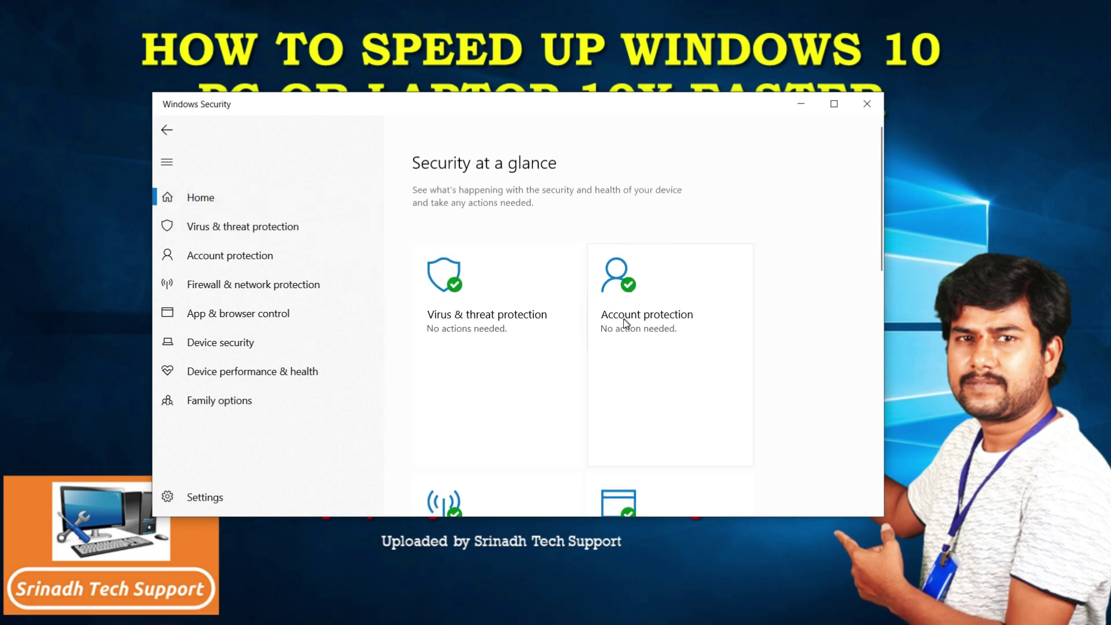
scroll(643, 293, "down", 6)
scroll(558, 362, "up", 6)
scroll(559, 363, "down", 6)
scroll(523, 320, "up", 6)
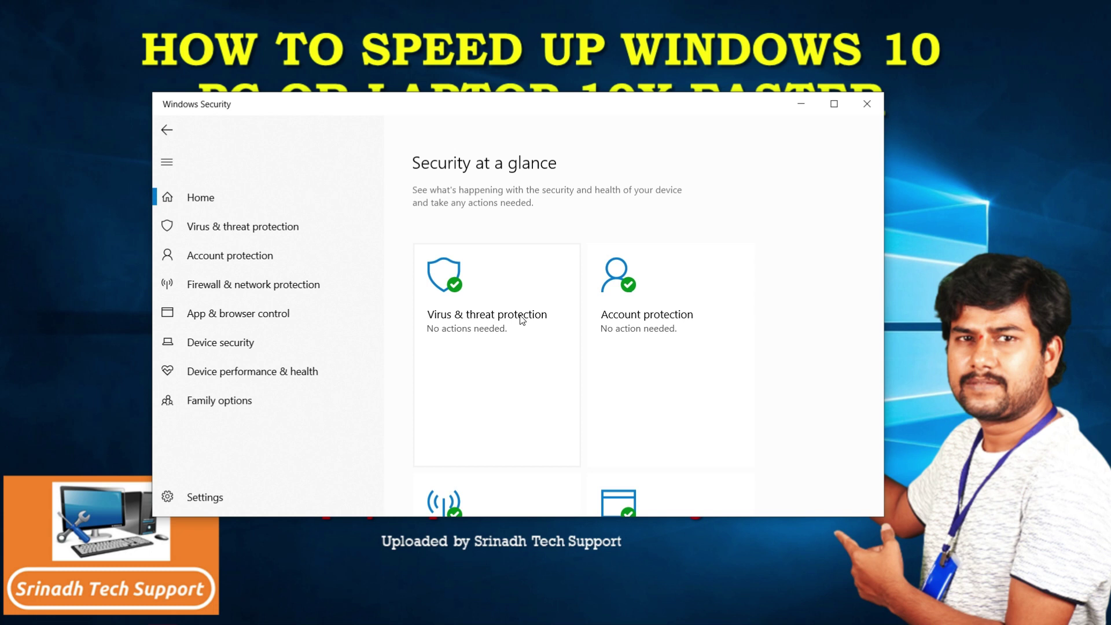
left_click(502, 286)
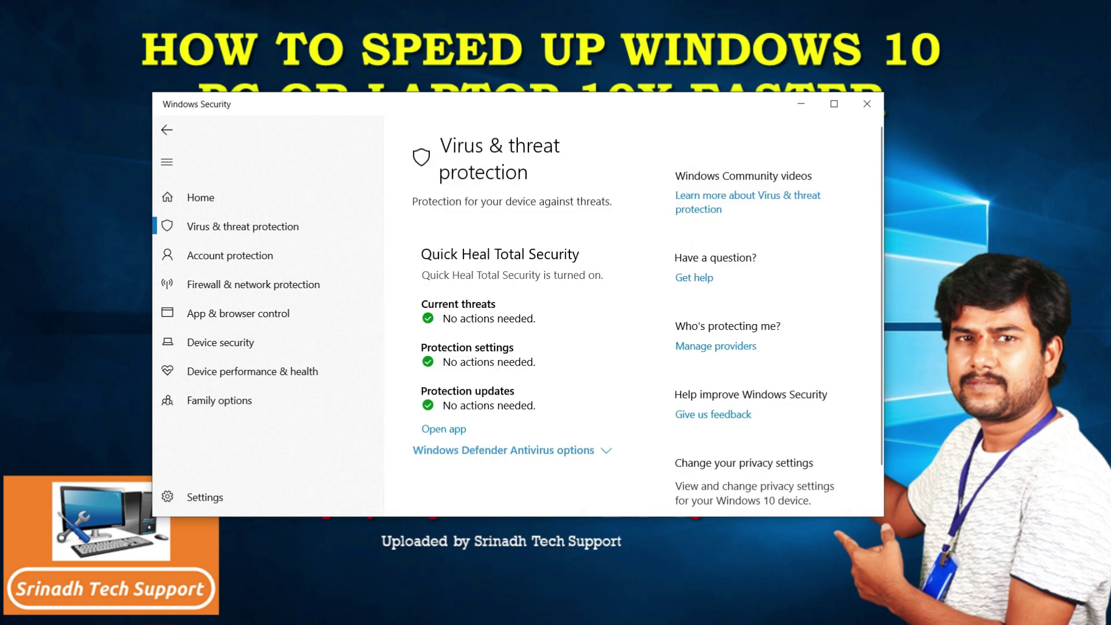
Step: Switch to the Opera browser and look through the free trial downloads on the Quick Heal website
left_click(162, 612)
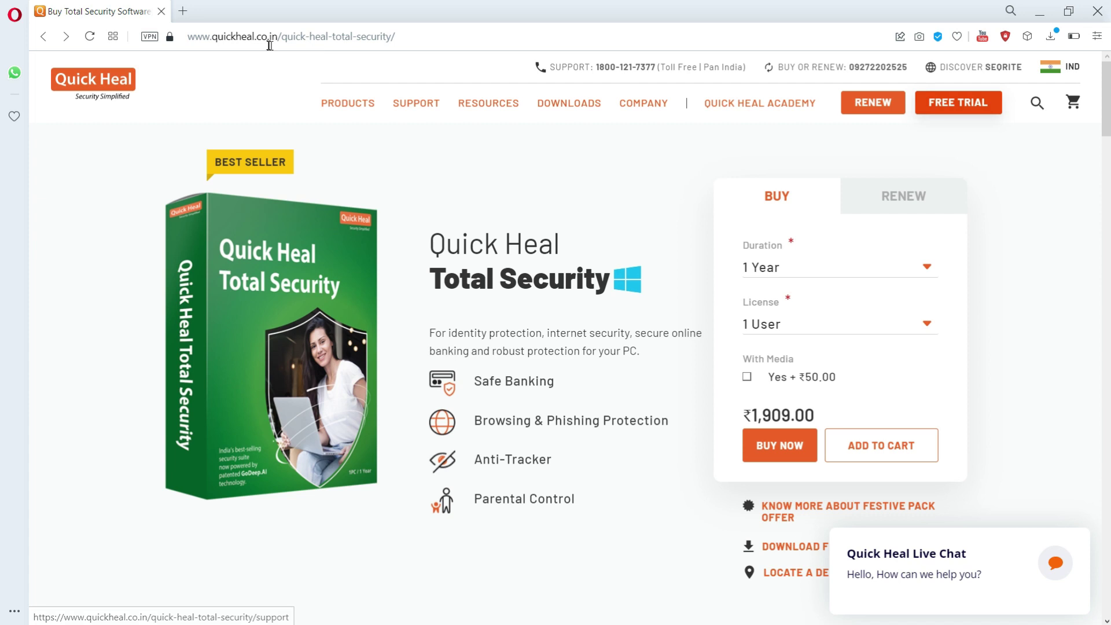
left_click(950, 109)
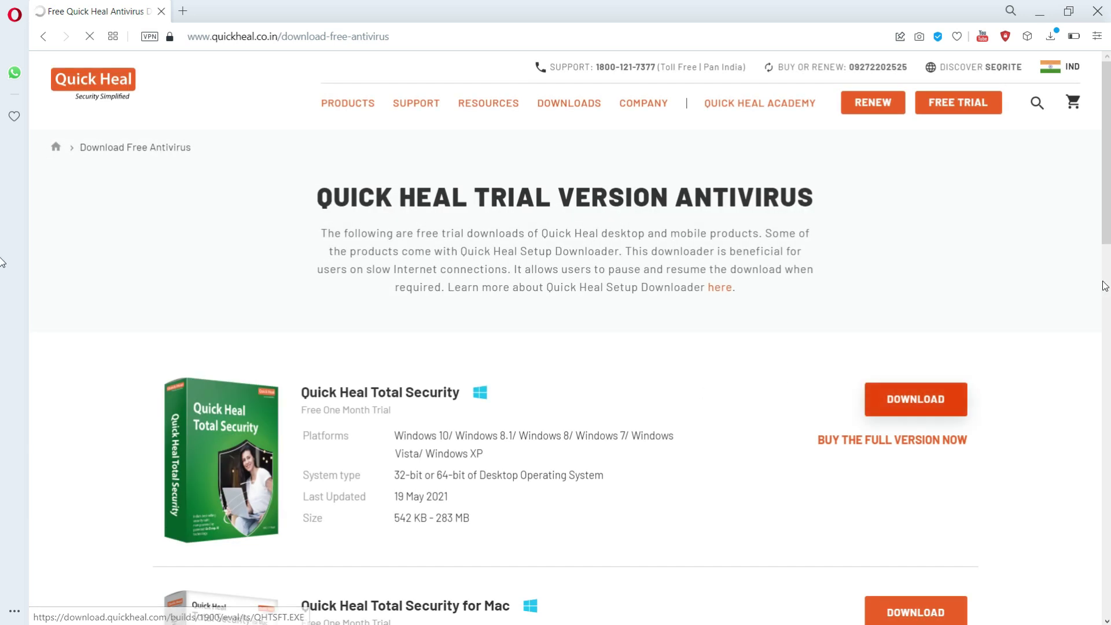
scroll(555, 348, "down", 5)
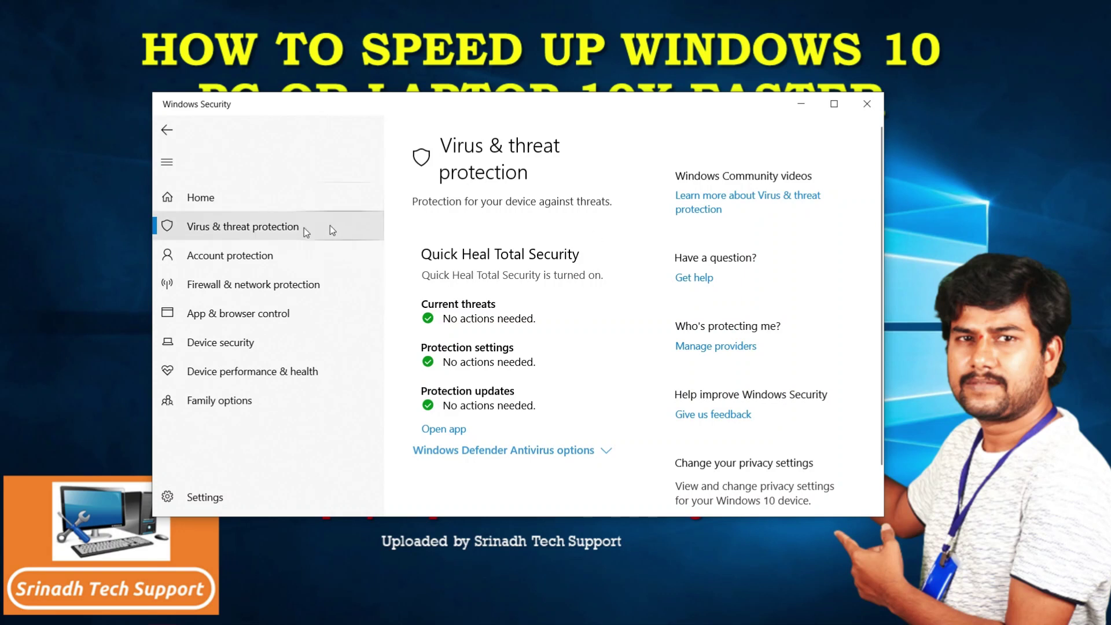
Step: Return to the Windows Security home overview and open Quick Heal Total Security to view its status
left_click(200, 197)
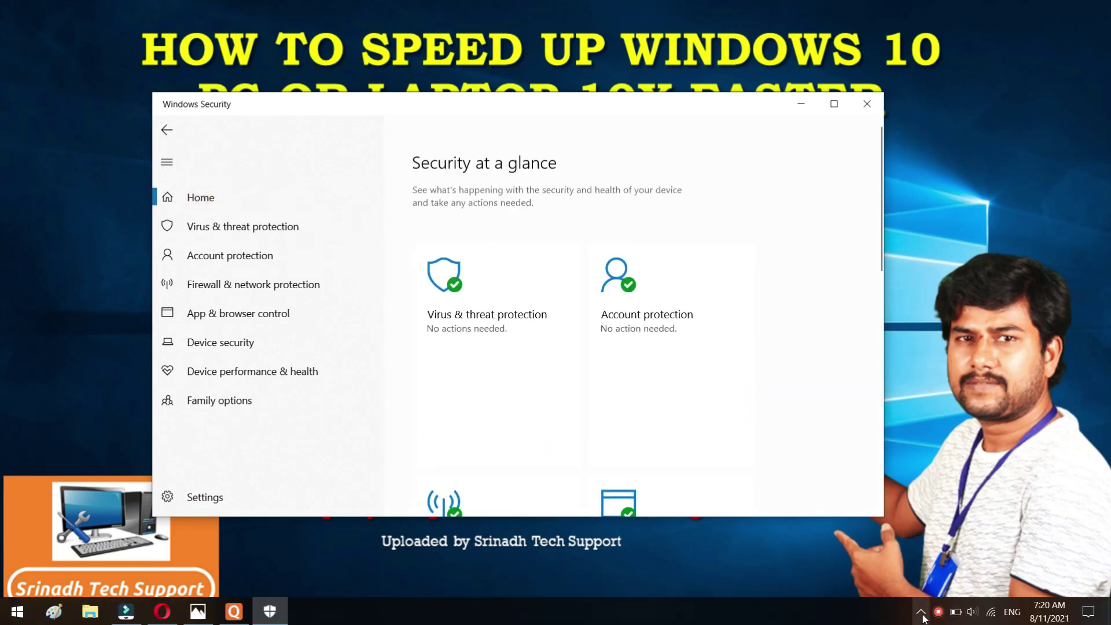
left_click(921, 611)
left_click(937, 558)
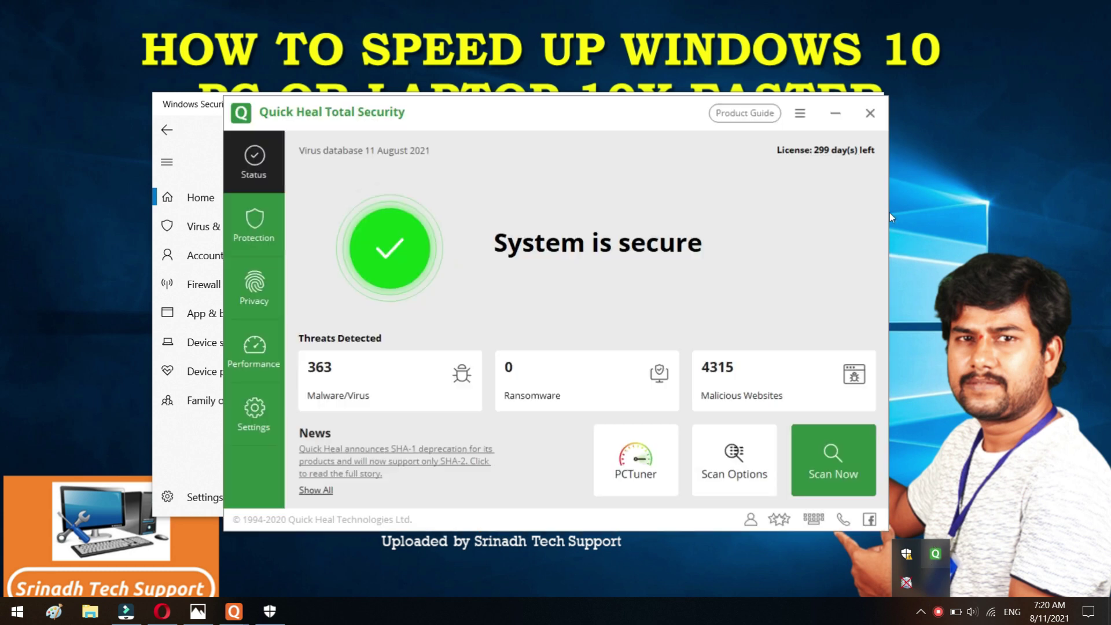
Step: Look through the Protection, Privacy, Performance and Settings pages of Quick Heal Total Security, and close it along with Windows Security
left_click(255, 223)
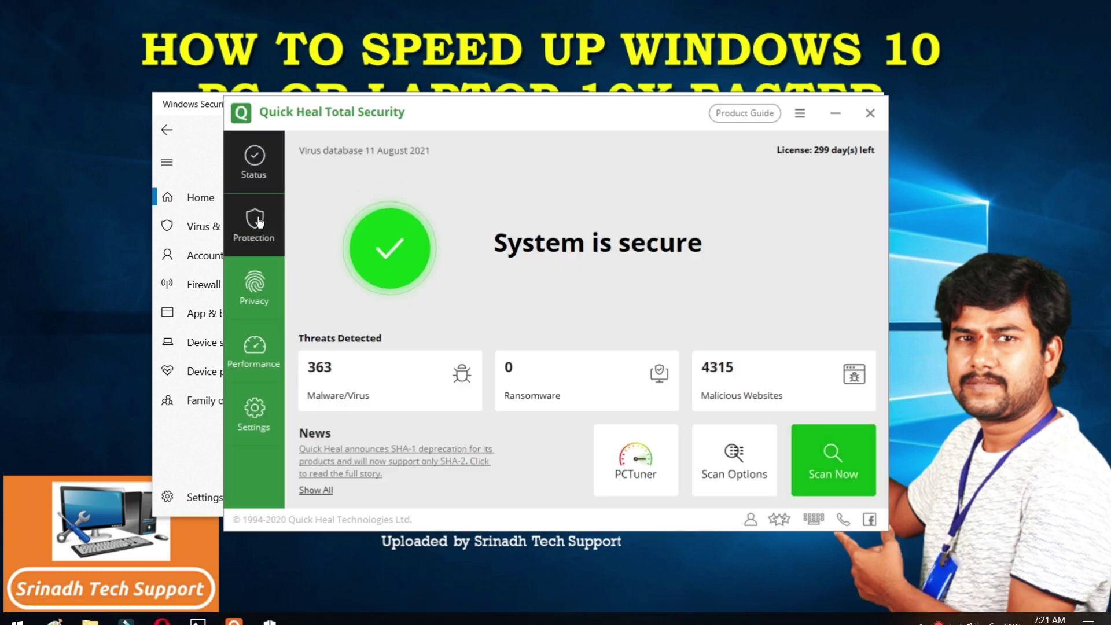
left_click(254, 292)
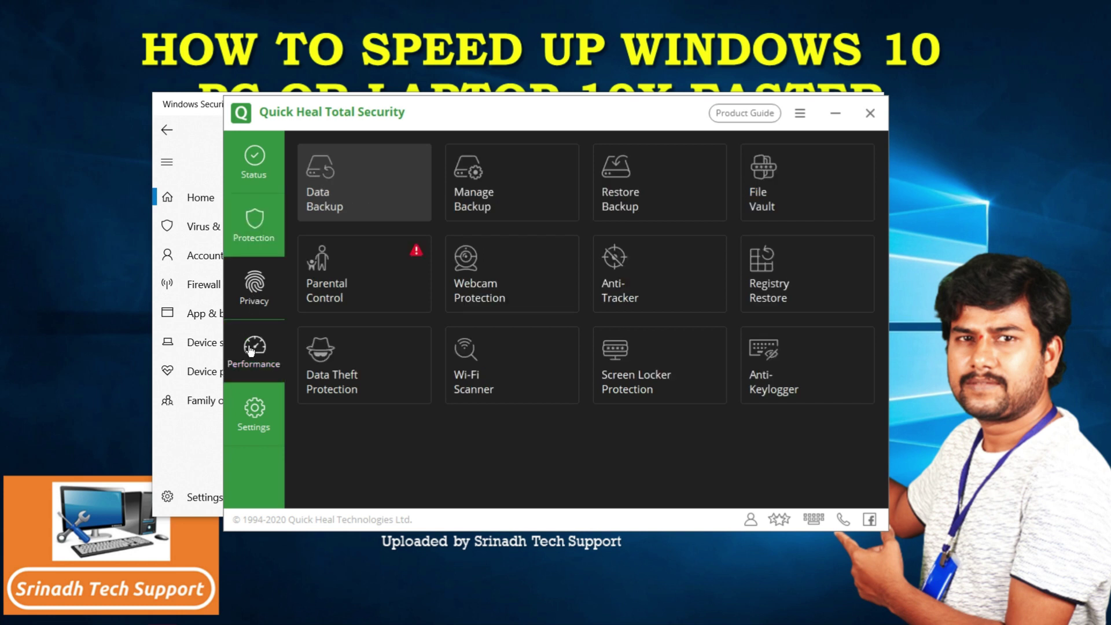
left_click(255, 350)
left_click(250, 410)
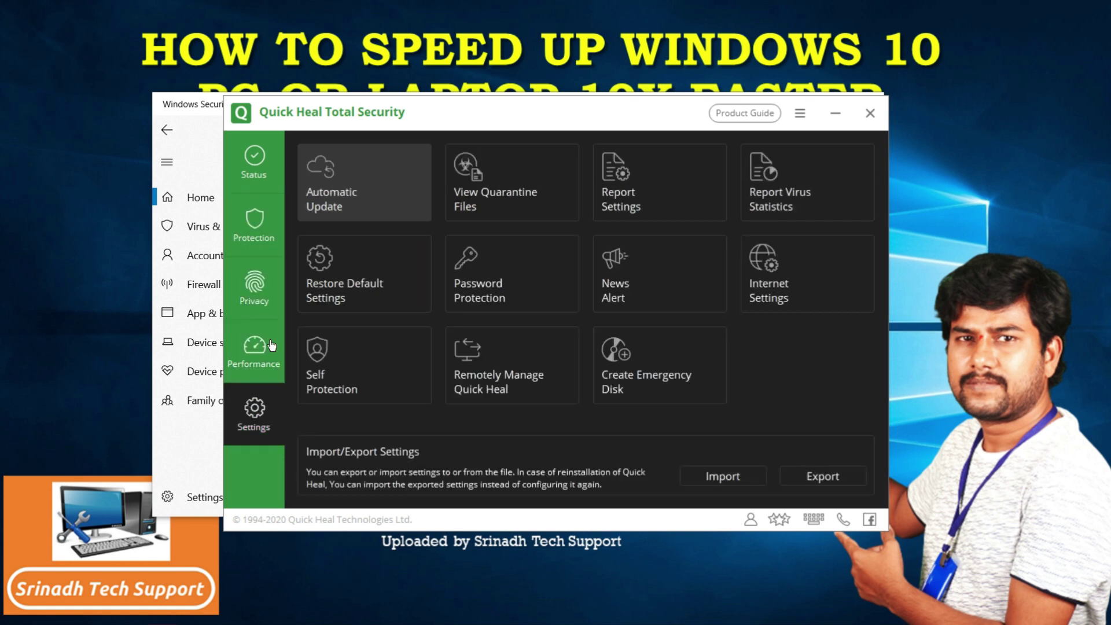
left_click(255, 161)
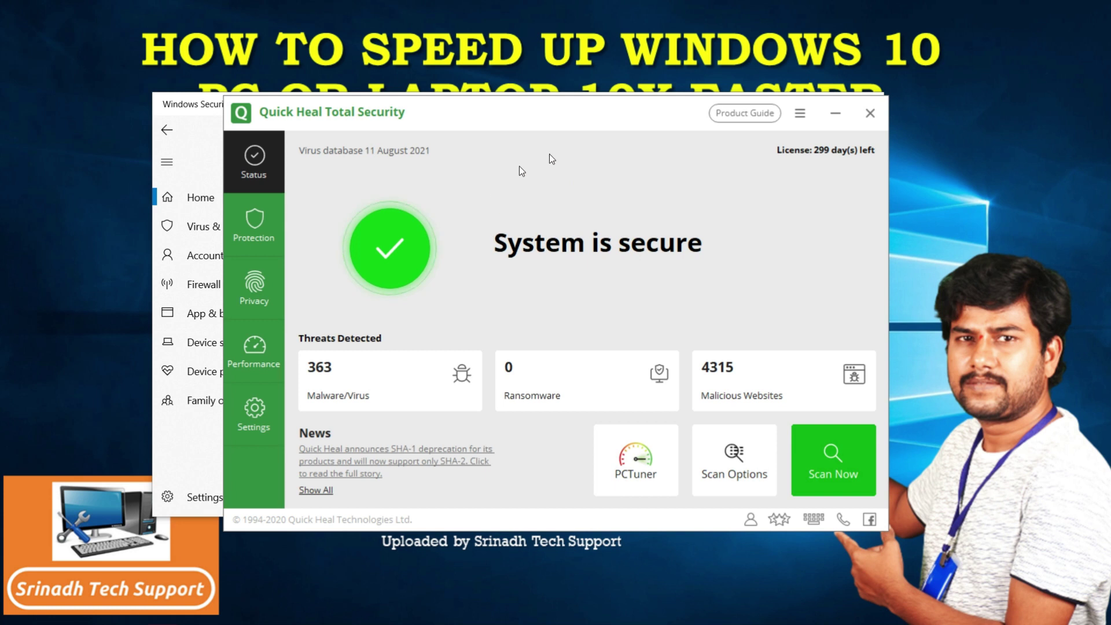
left_click(863, 123)
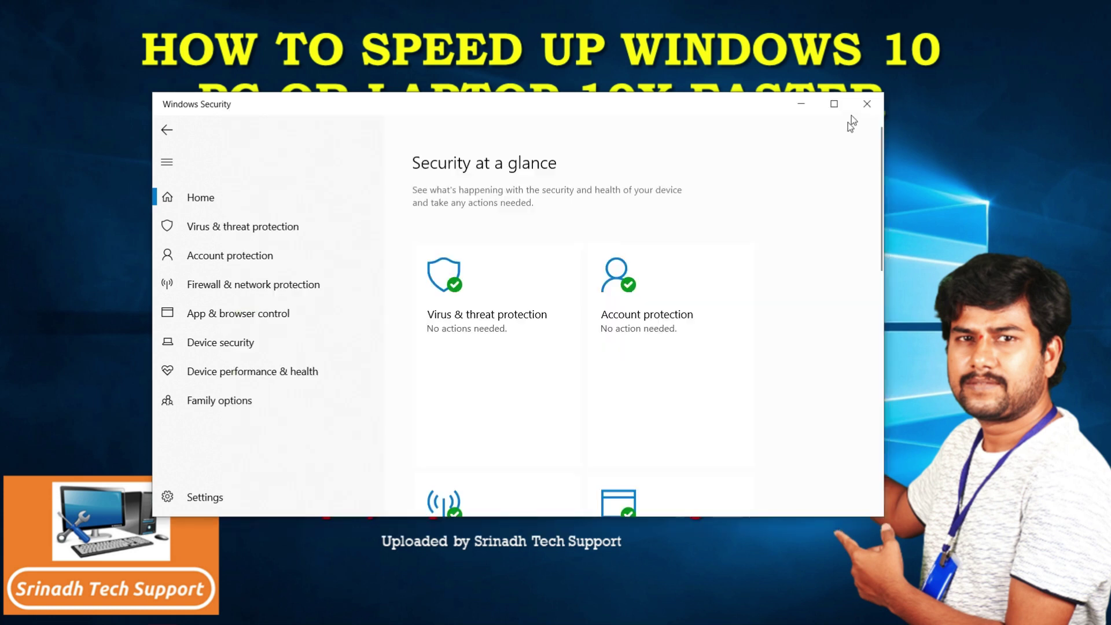
left_click(872, 99)
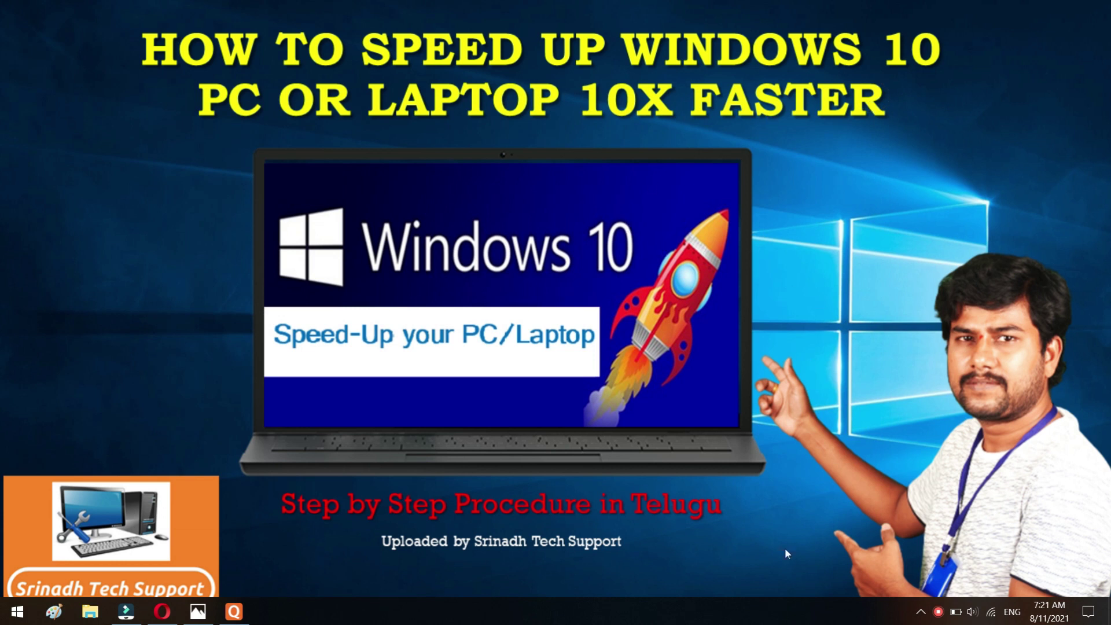
Step: Reopen Quick Heal Total Security and start a Quick Scan of the computer
left_click(921, 612)
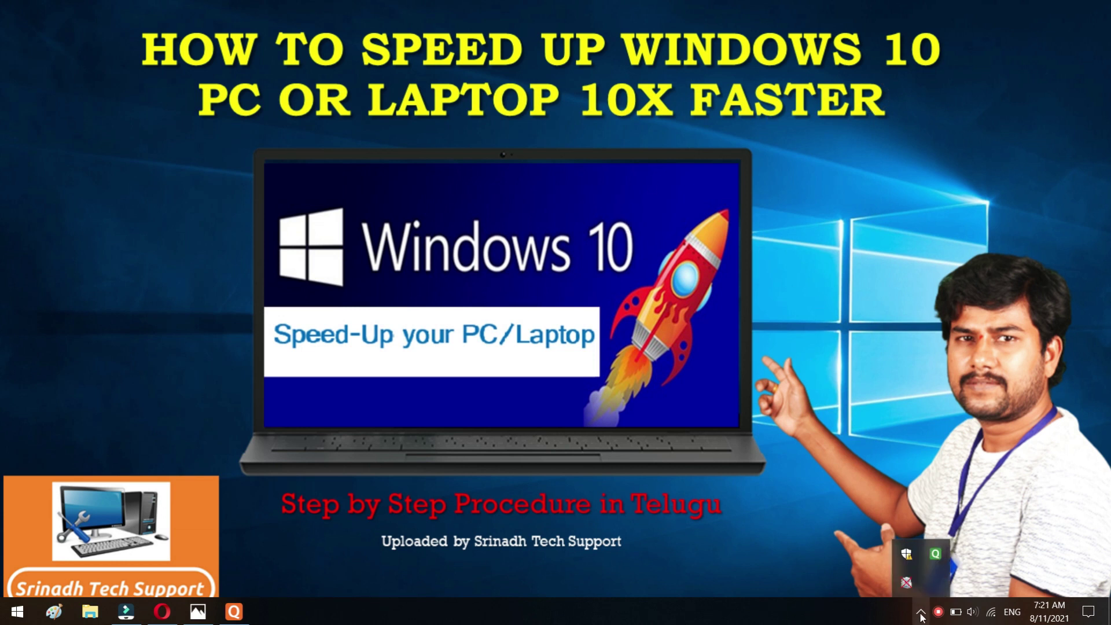
left_click(934, 556)
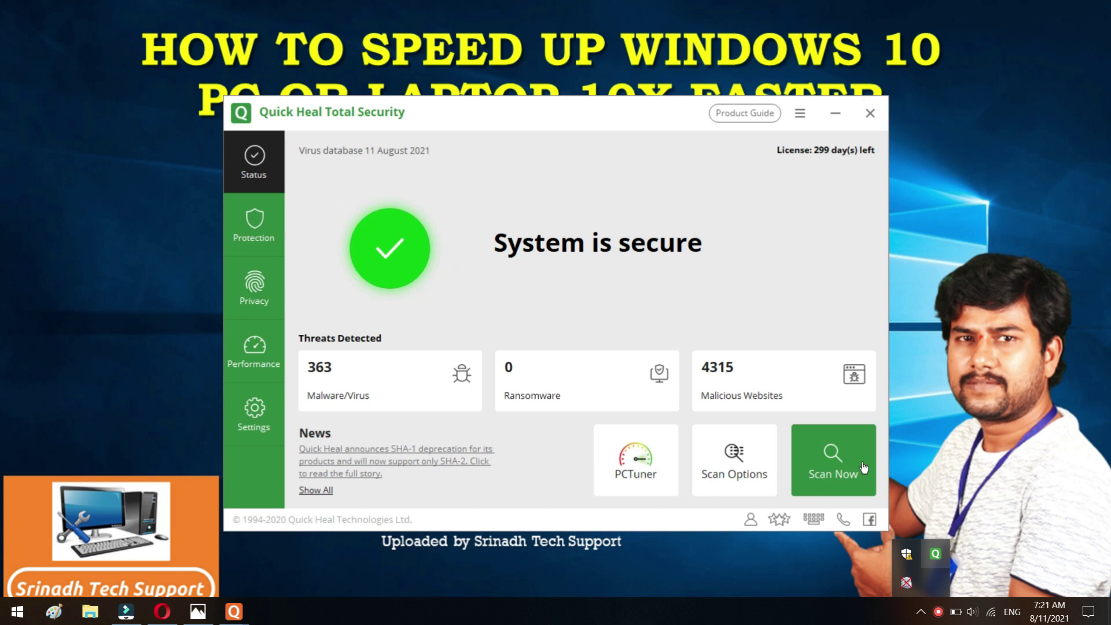
left_click(753, 489)
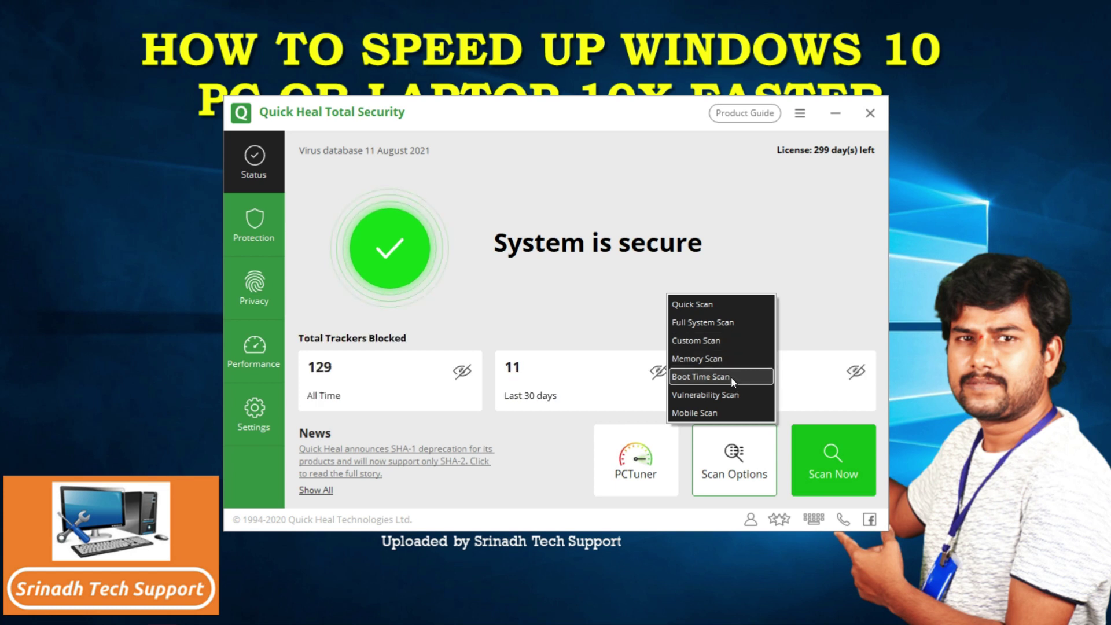
left_click(709, 305)
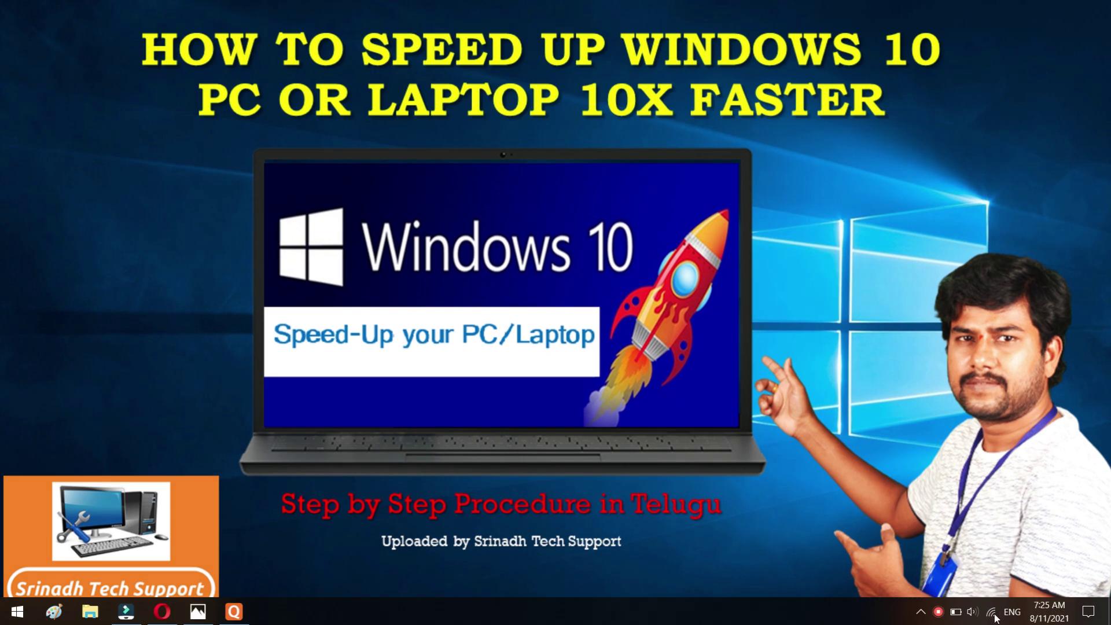
Step: Create a power plan named My Custom Plan 3 based on High performance, keeping the offered display and sleep settings
right_click(956, 612)
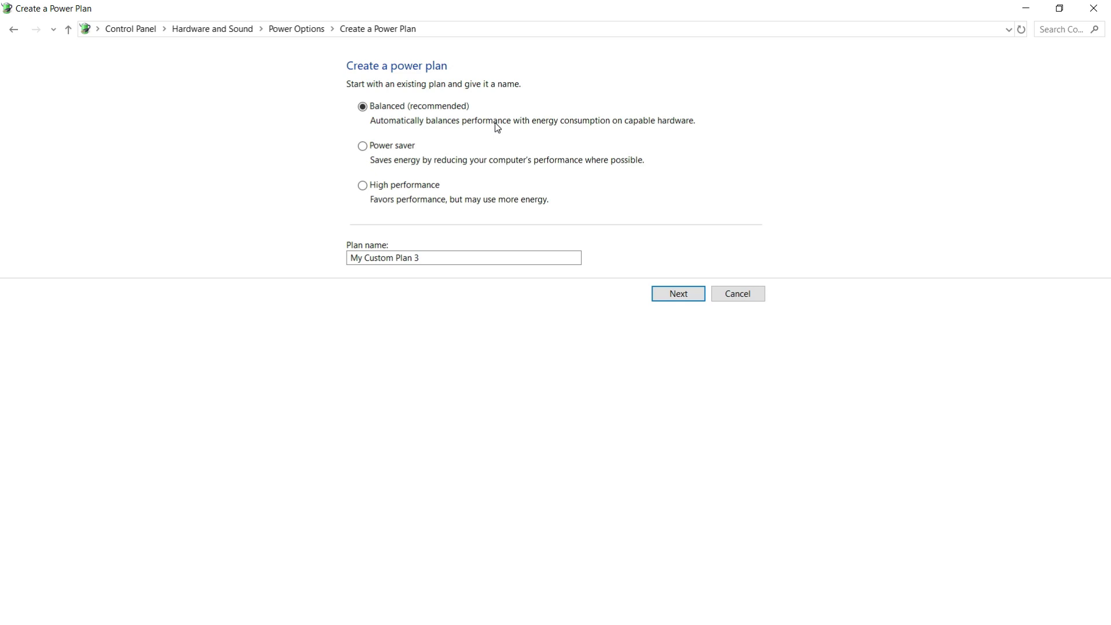
left_click(394, 188)
left_click(679, 298)
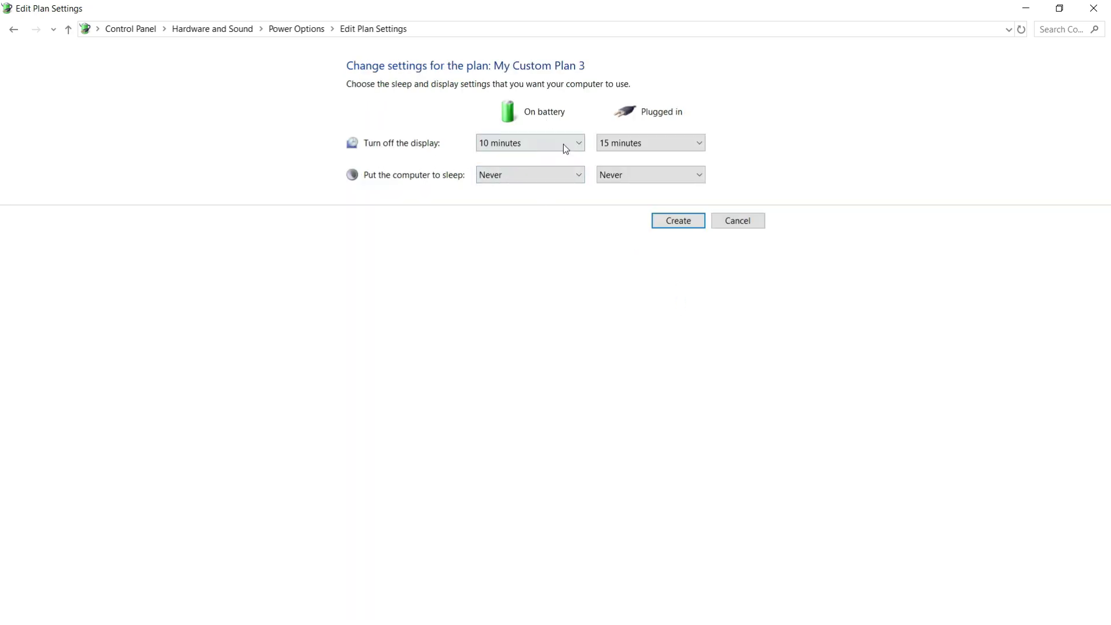
left_click(678, 222)
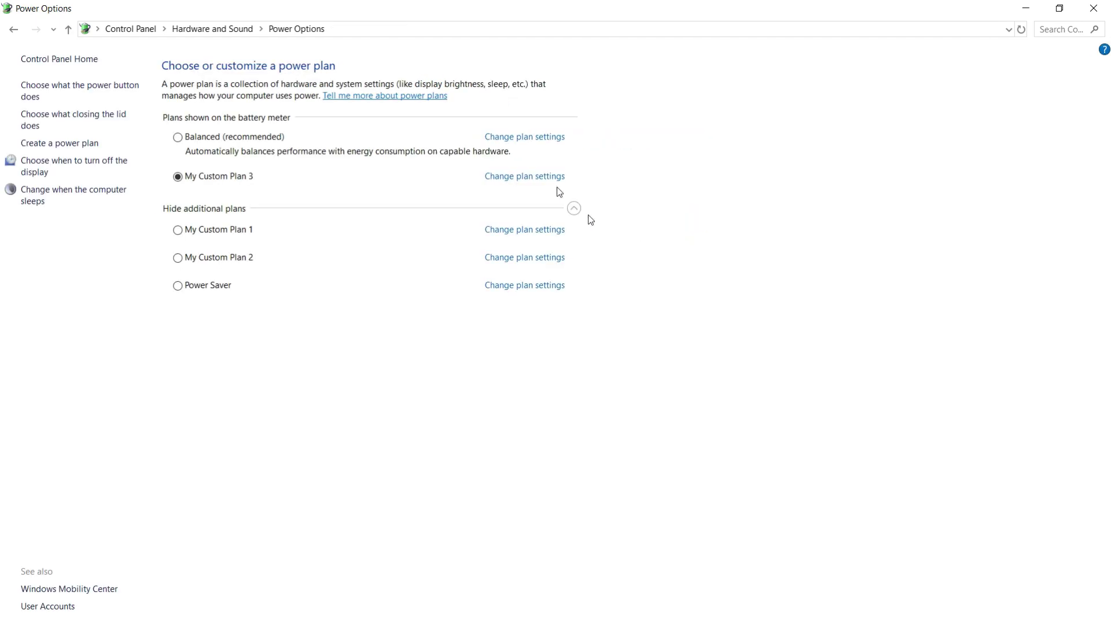
Step: In the advanced power settings of My Custom Plan 3, set the hard disk turn-off time to 0 minutes on battery and plugged in
left_click(527, 177)
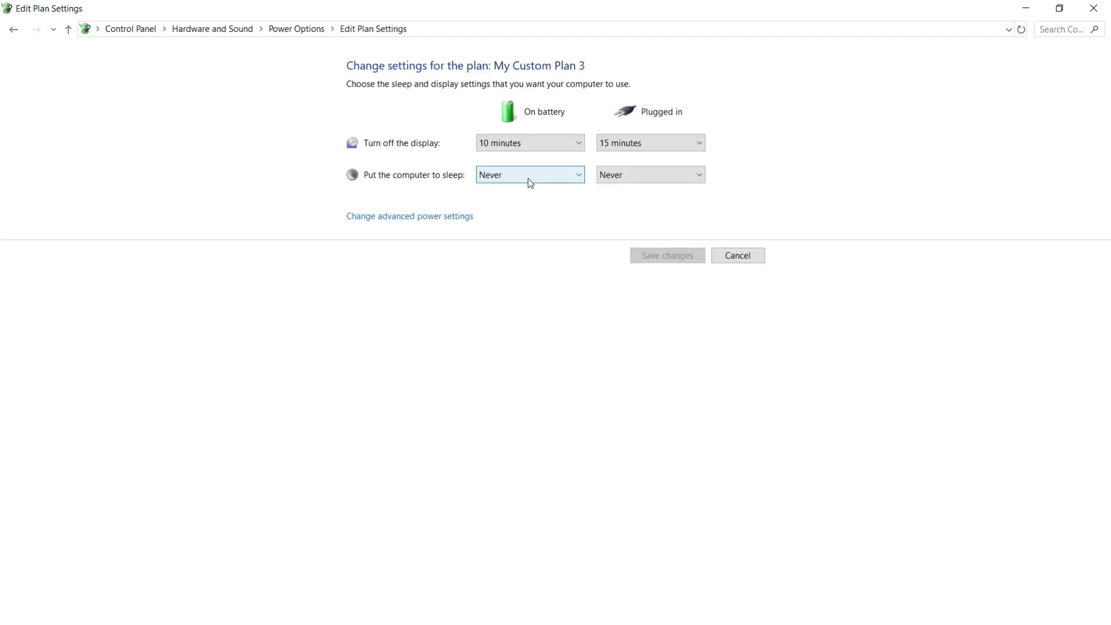
left_click(424, 219)
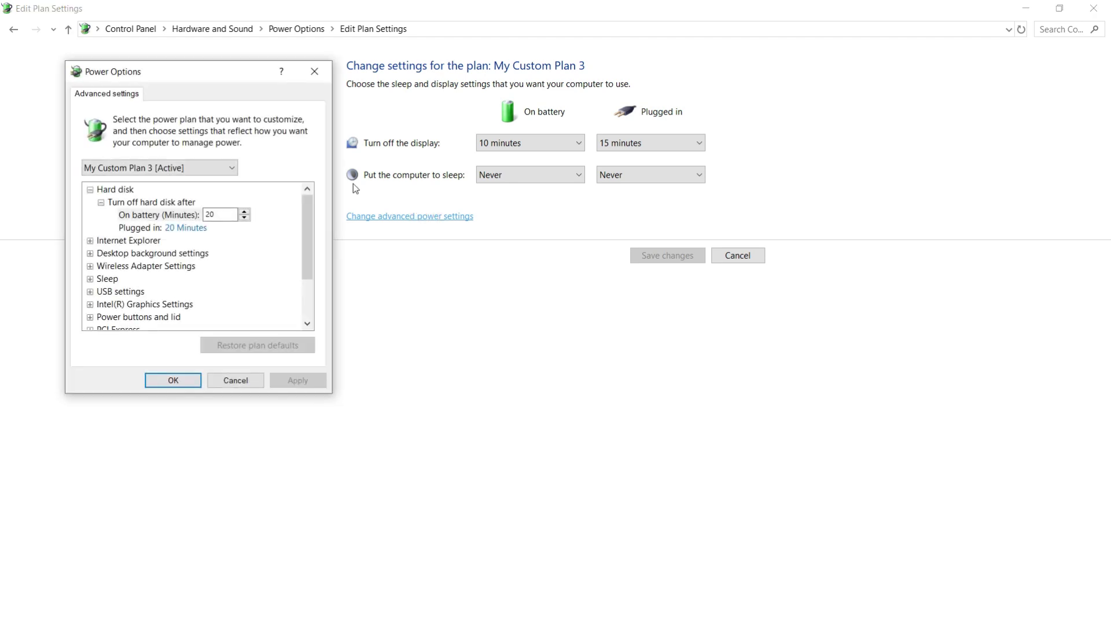
double_click(226, 216)
type("0")
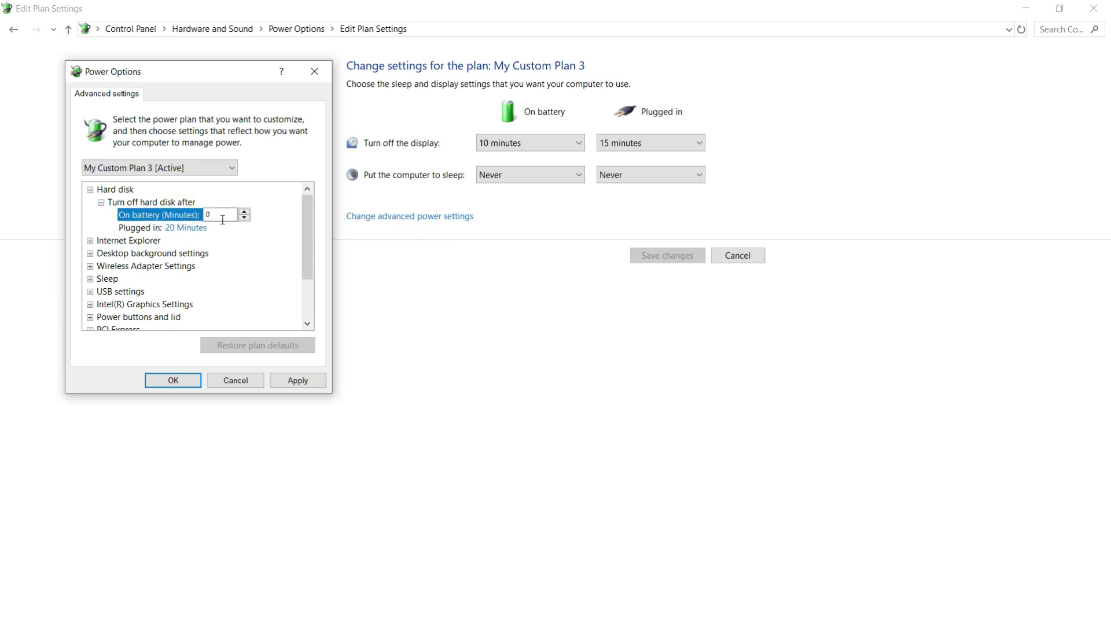
left_click(243, 230)
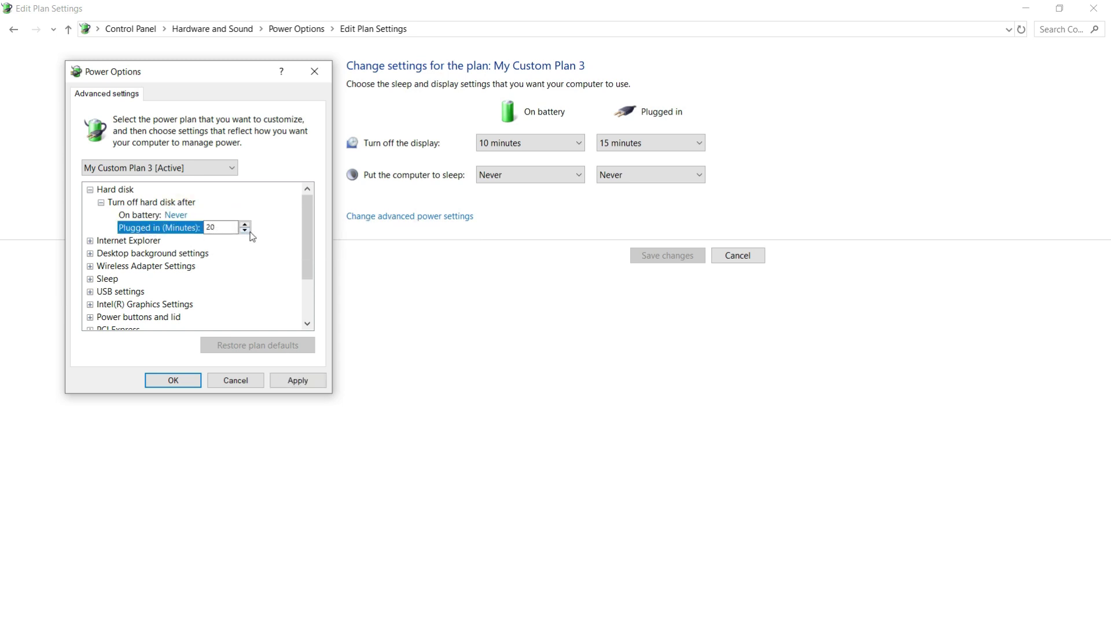
left_click(272, 213)
Step: Set the minimum processor state on battery to 100% under Processor power management, and apply the advanced power settings
left_click_drag(311, 261, 303, 291)
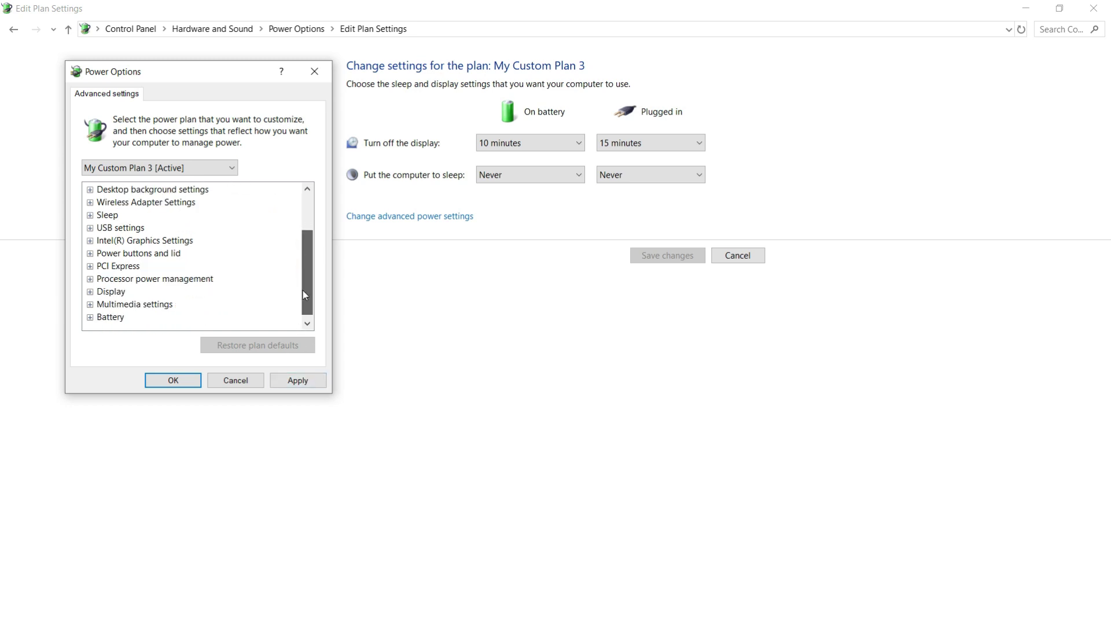
double_click(152, 280)
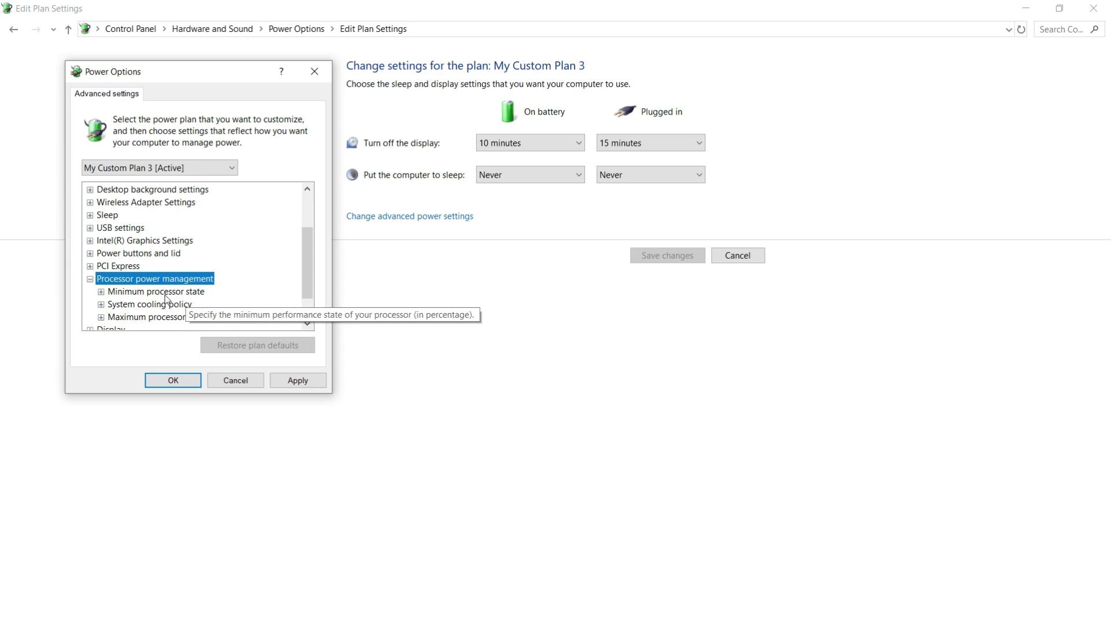
double_click(156, 292)
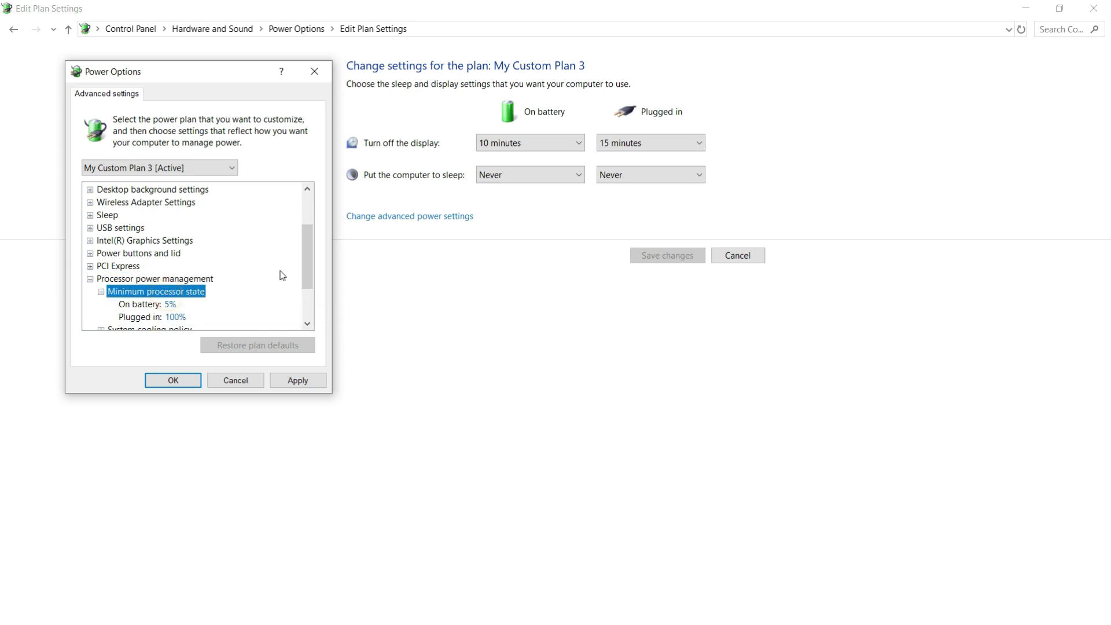
key("Down")
key("BackSpace")
key("BackSpace")
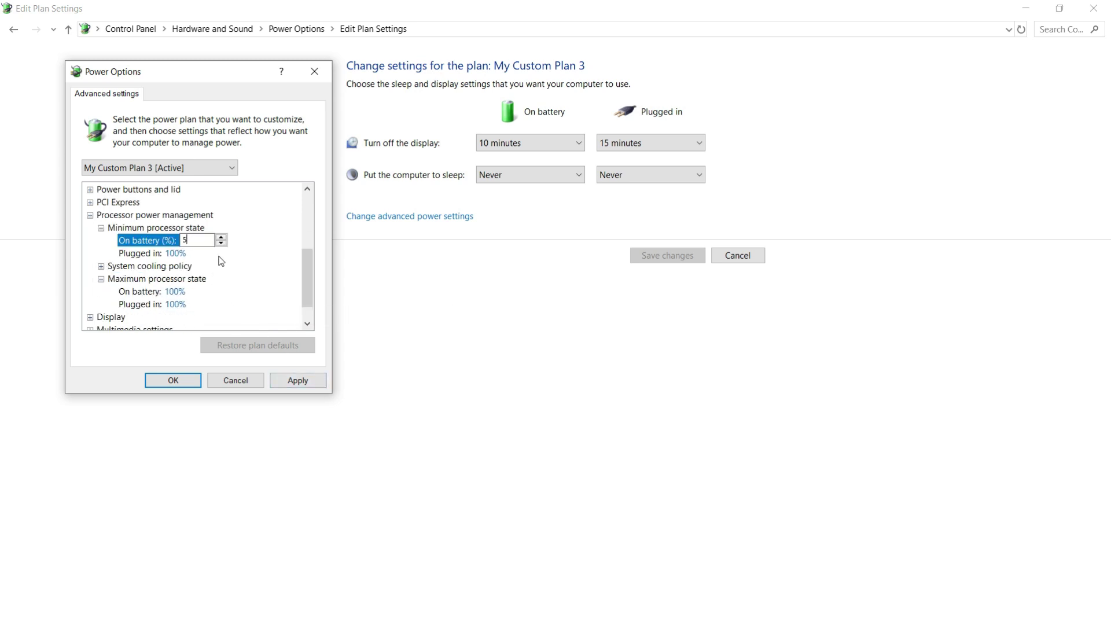
type("100")
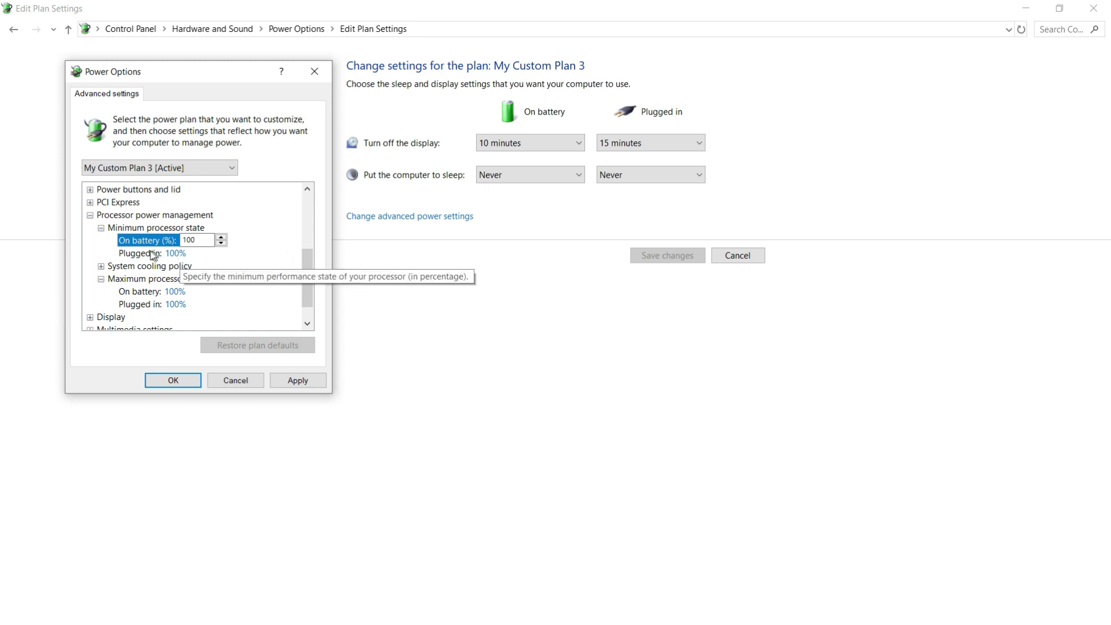
left_click(173, 250)
left_click(298, 381)
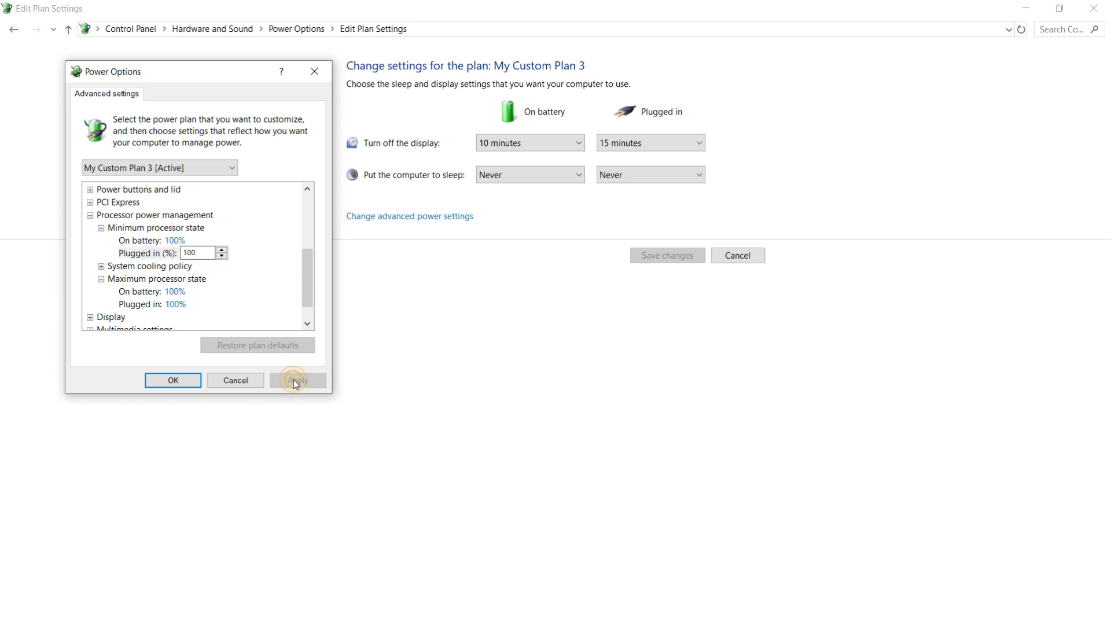
left_click(175, 382)
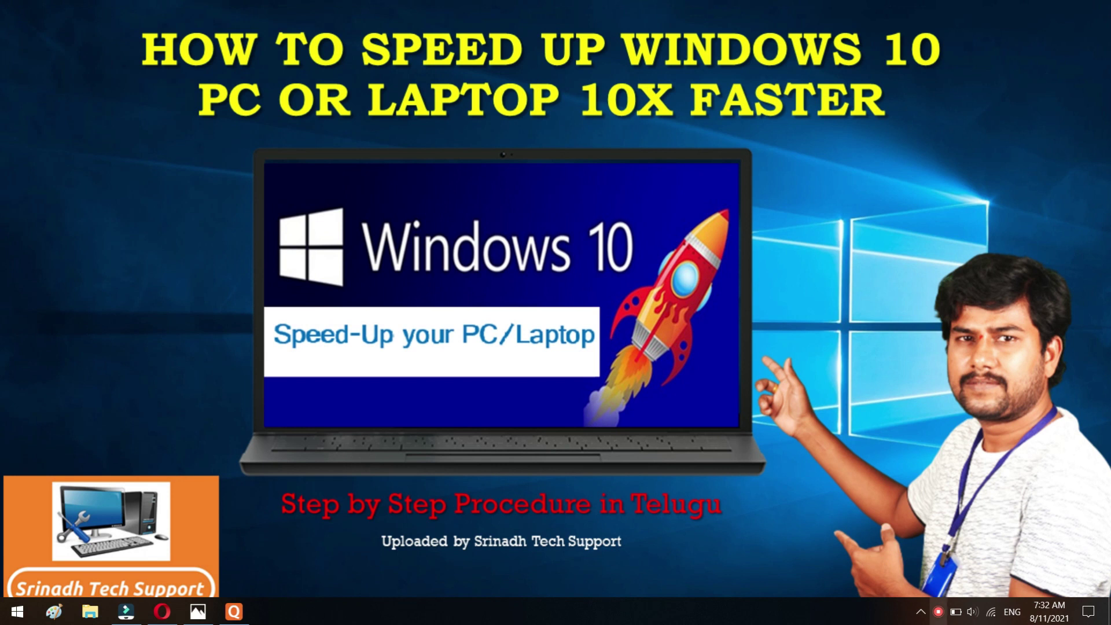
Step: Reopen Power Options and review the advanced hard disk settings of My Custom Plan 3
left_click(920, 616)
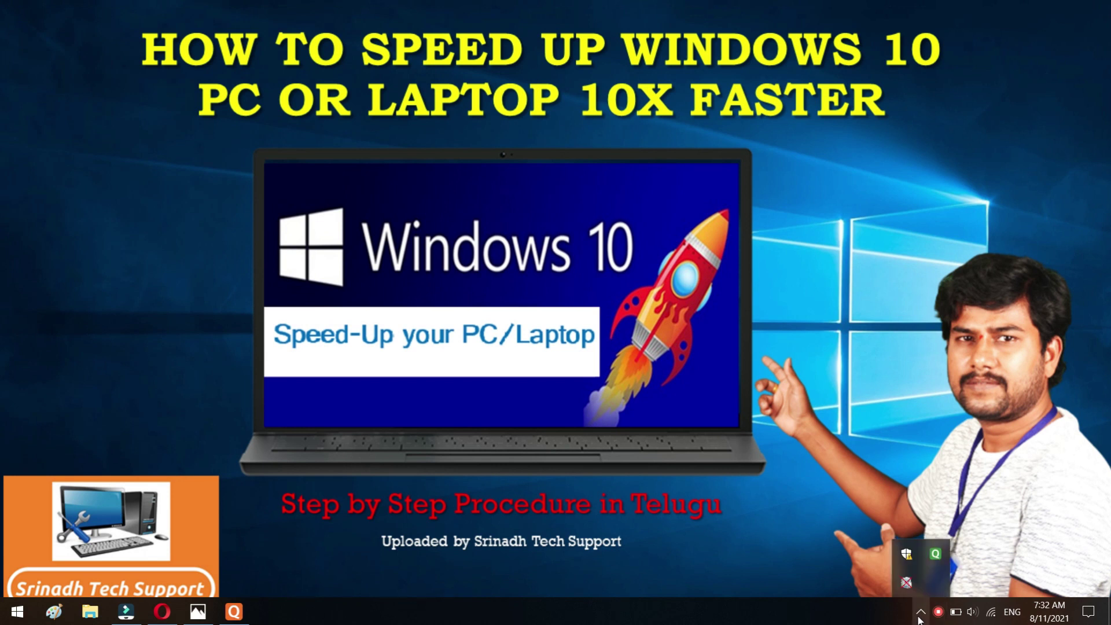
left_click(920, 617)
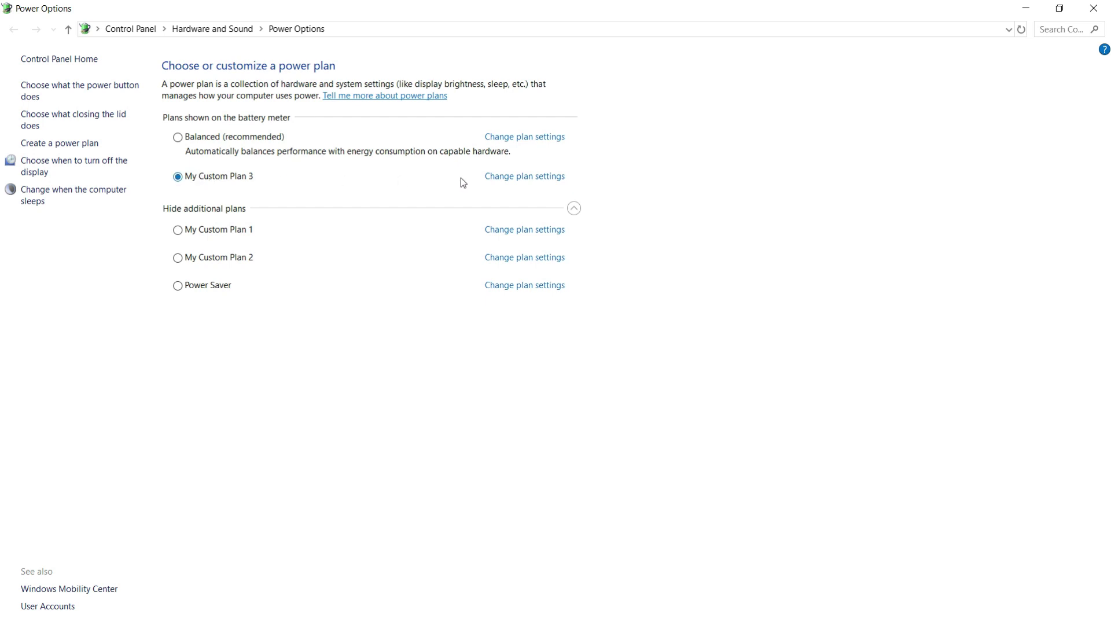
left_click(500, 177)
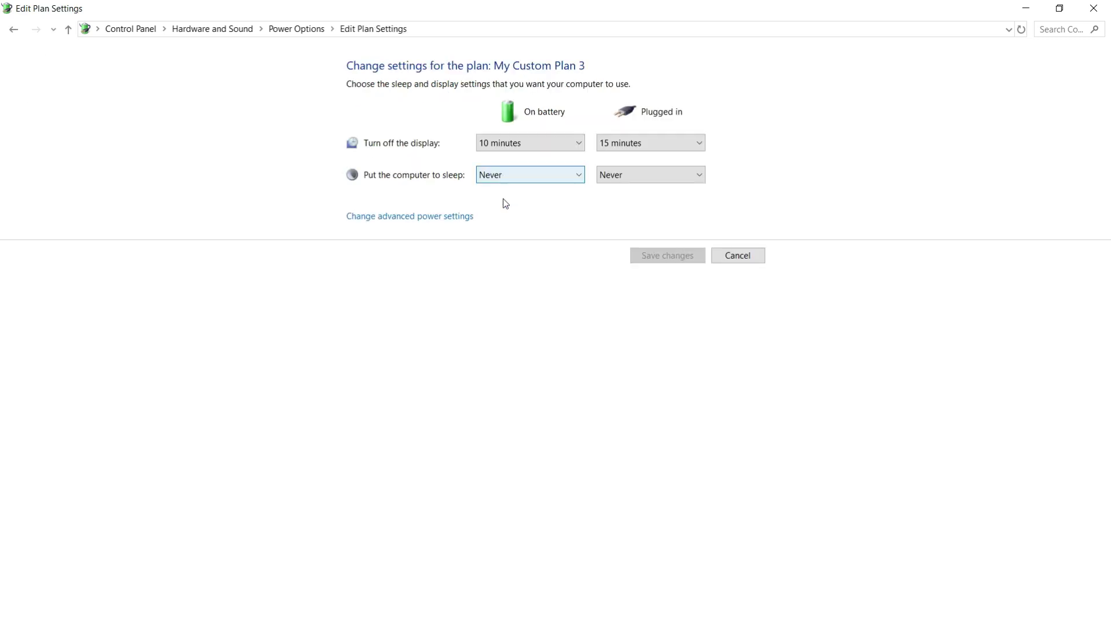
left_click(434, 217)
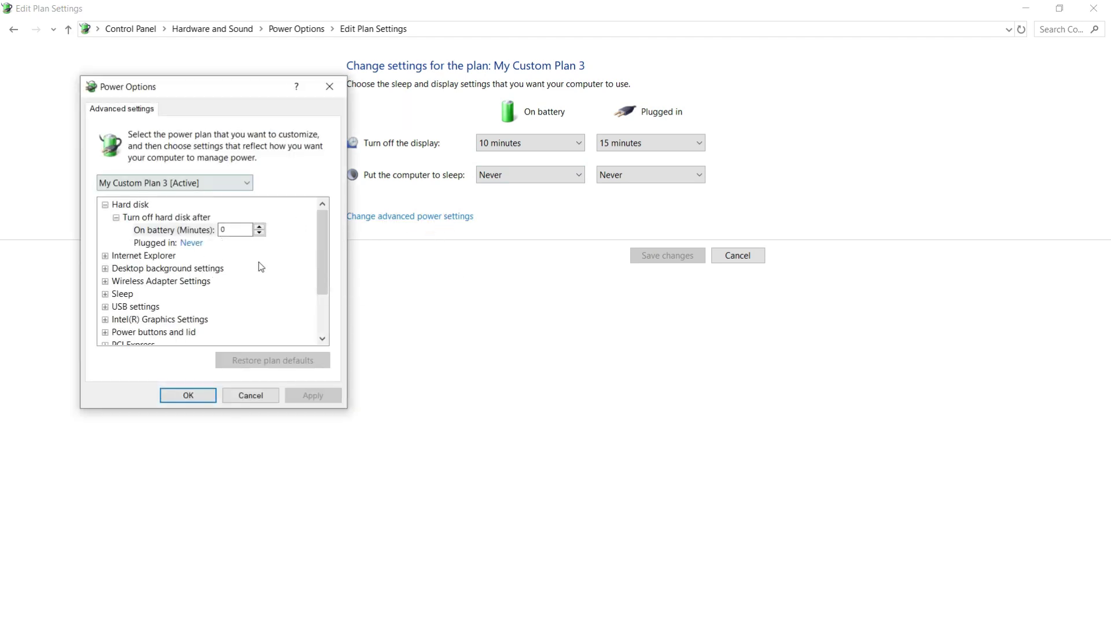
left_click(189, 396)
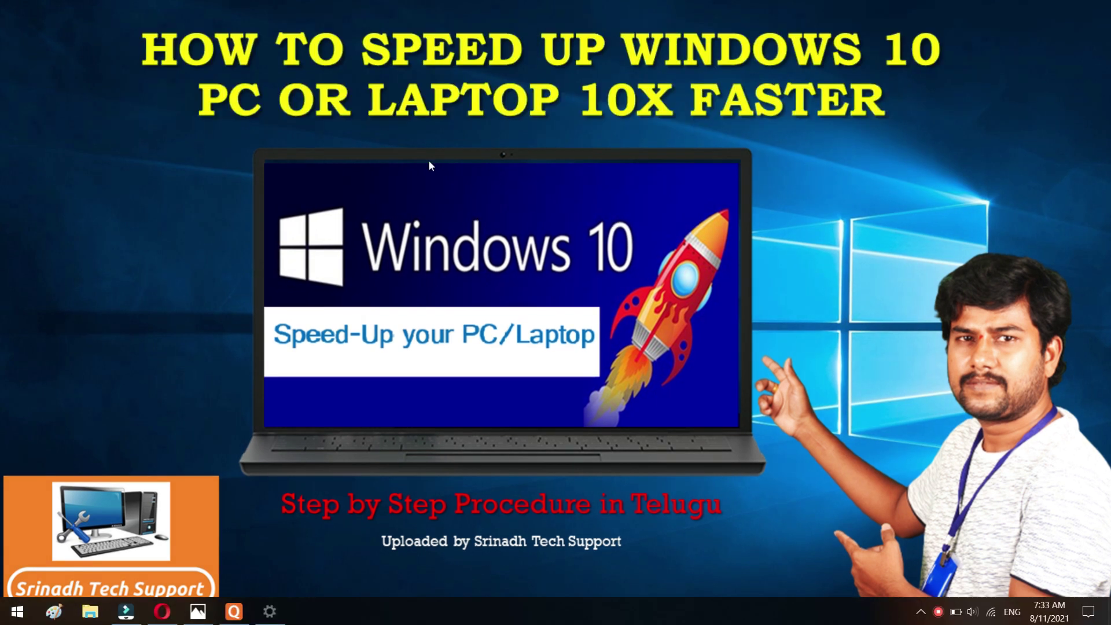
Step: Open the installed programs list in Control Panel and start uninstalling Advanced IP Scanner 2.5
left_click(8, 612)
type("con")
left_click(166, 218)
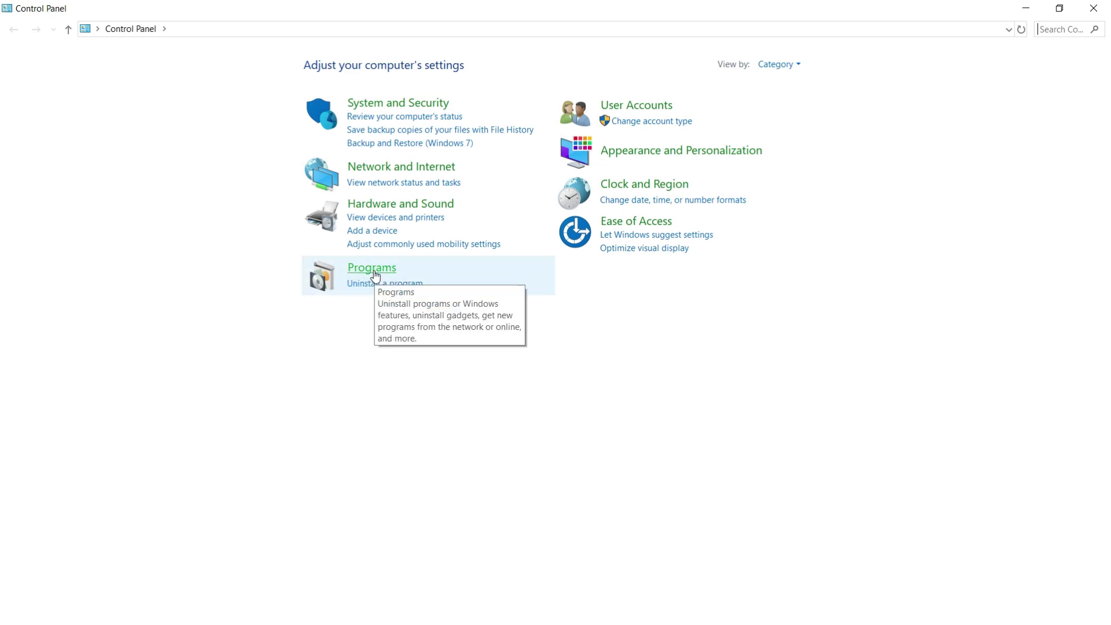
left_click(373, 274)
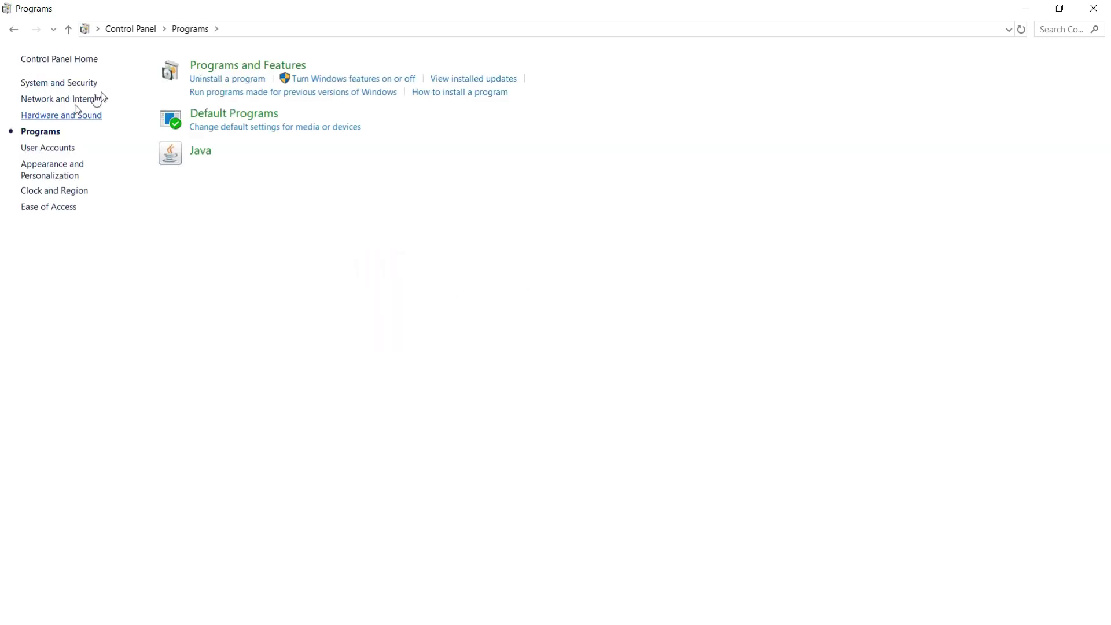
left_click(225, 80)
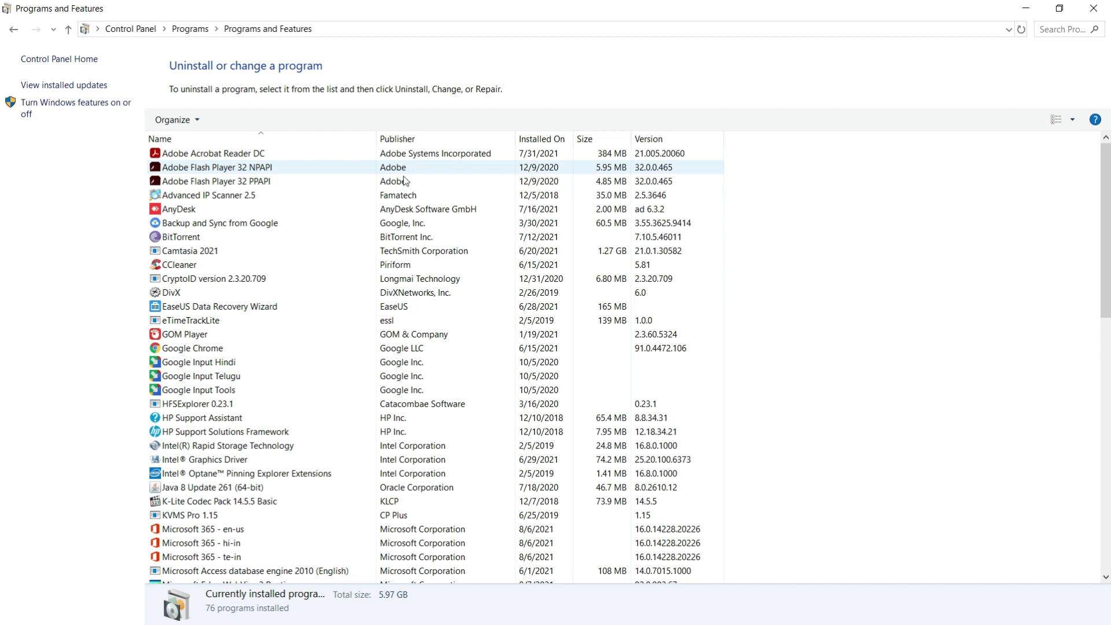
left_click(217, 196)
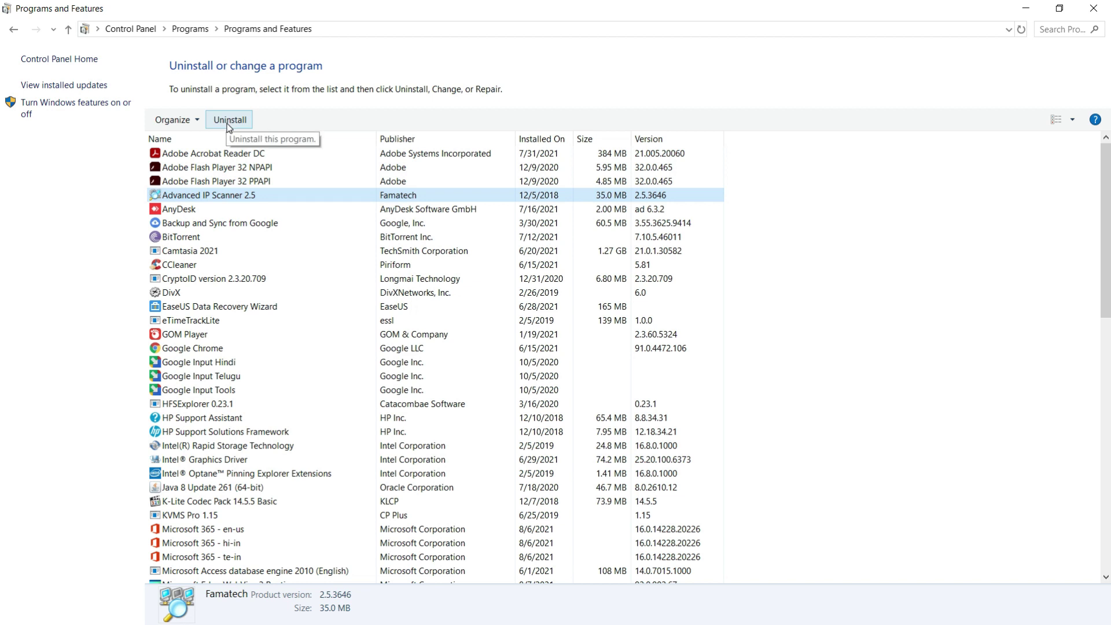
left_click(229, 122)
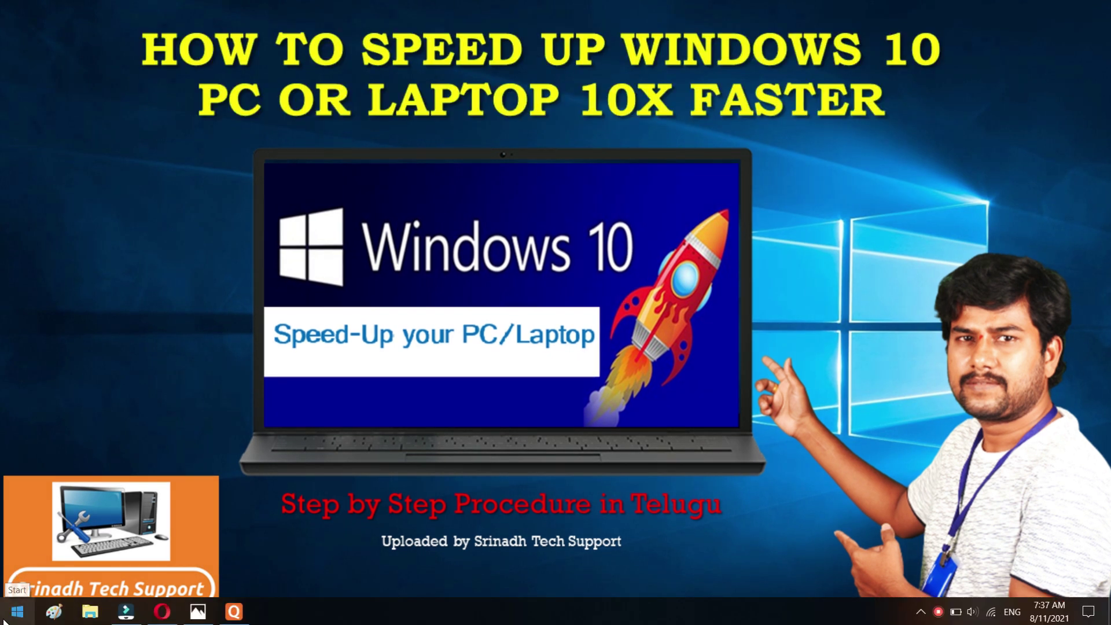
Step: Open the Recovery page of Update & Security in Windows Settings and start Reset this PC
left_click(4, 620)
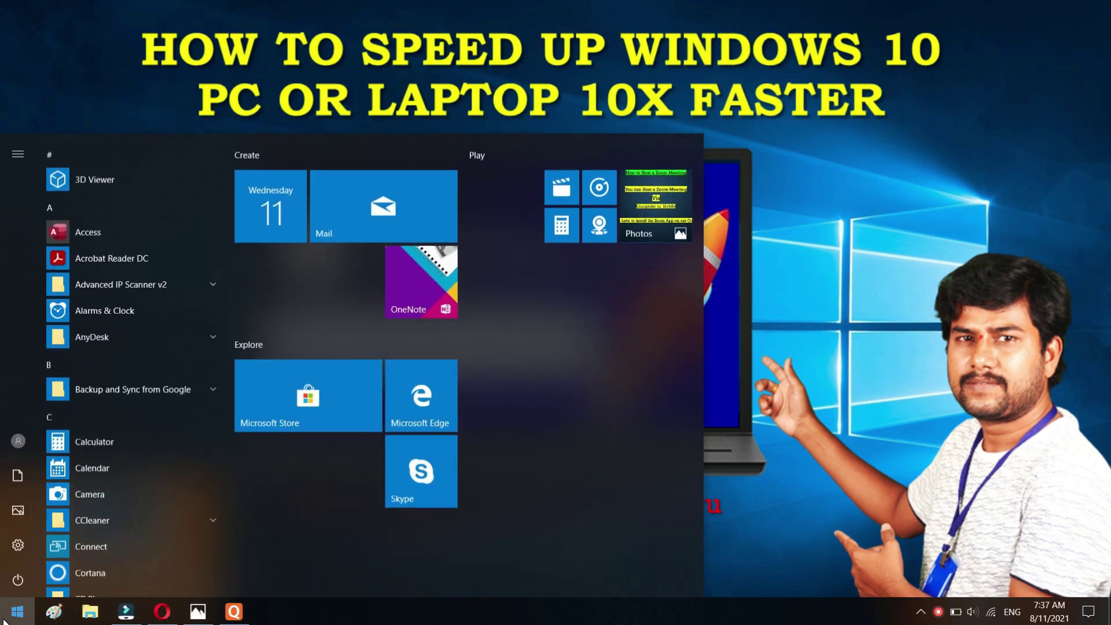
left_click(17, 548)
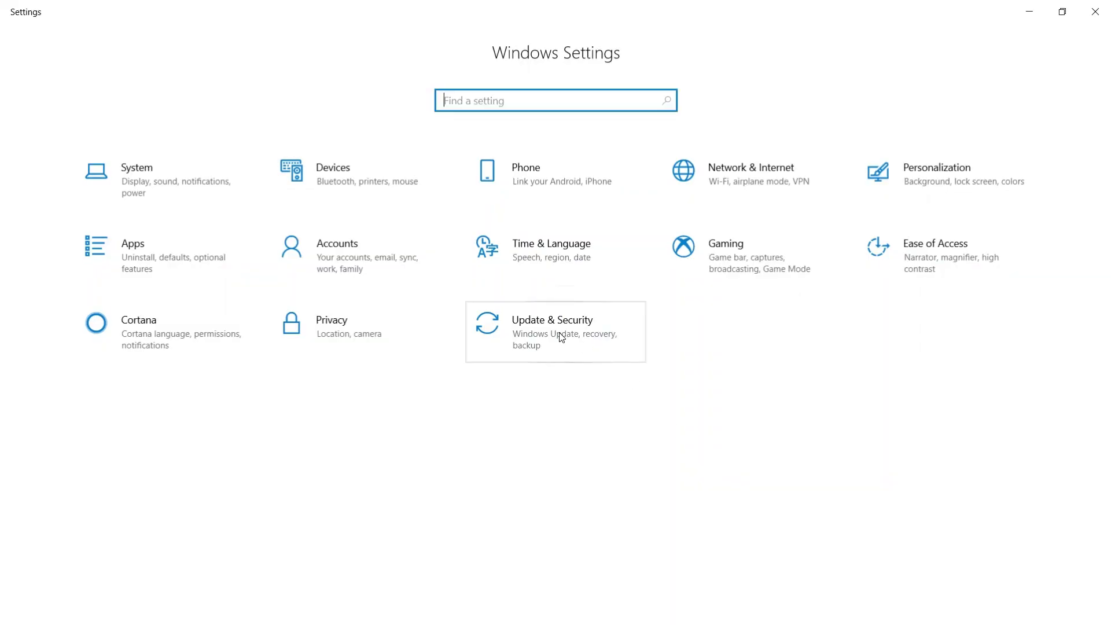
left_click(562, 338)
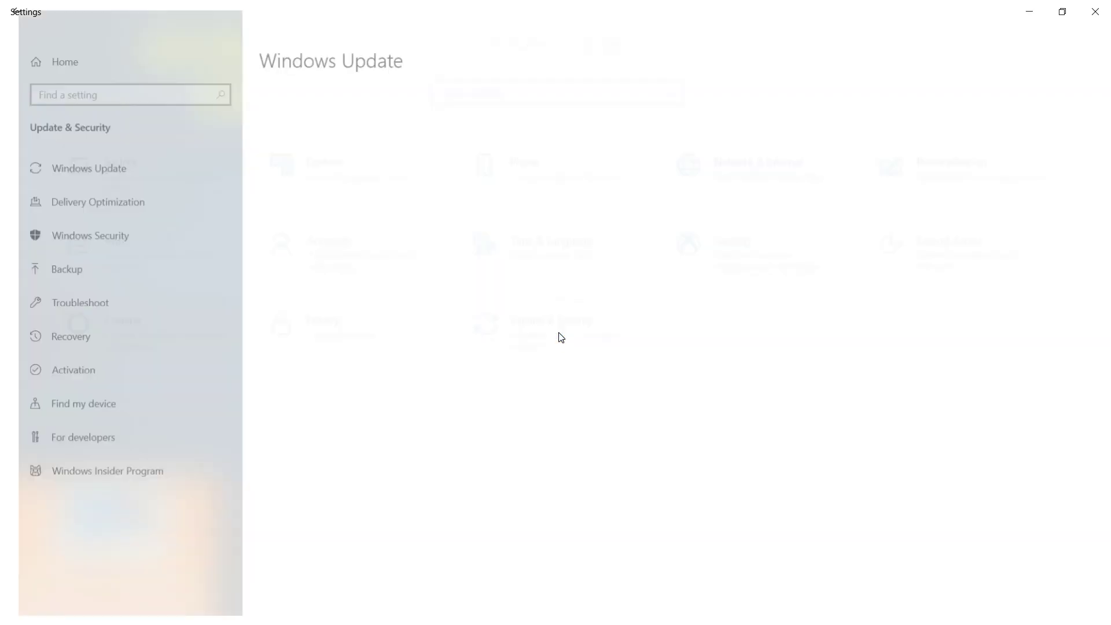
left_click(74, 338)
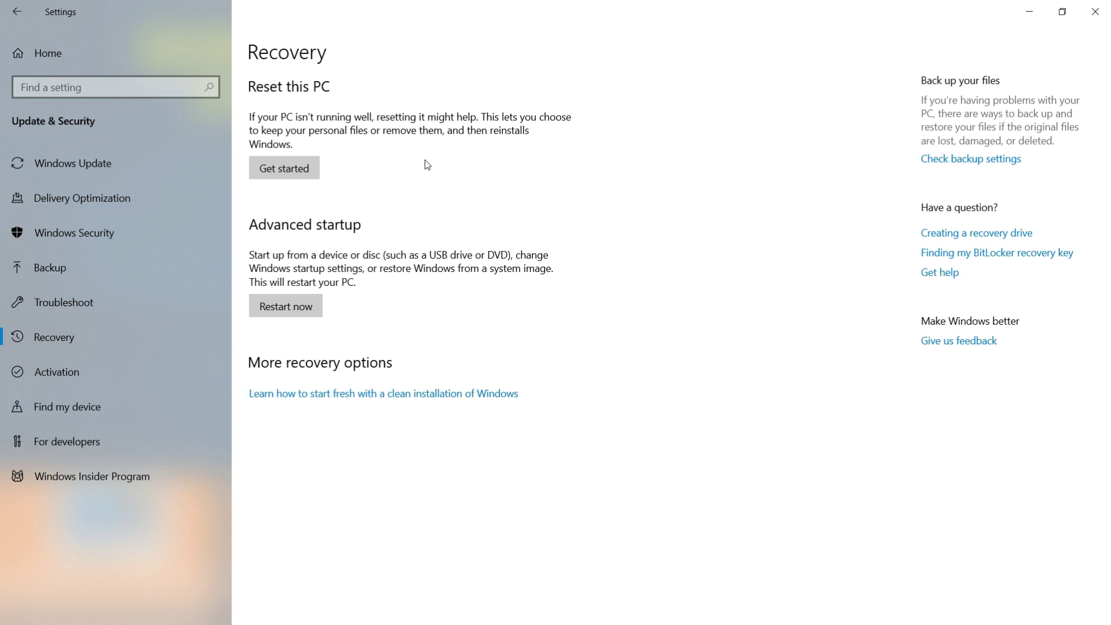
left_click(307, 177)
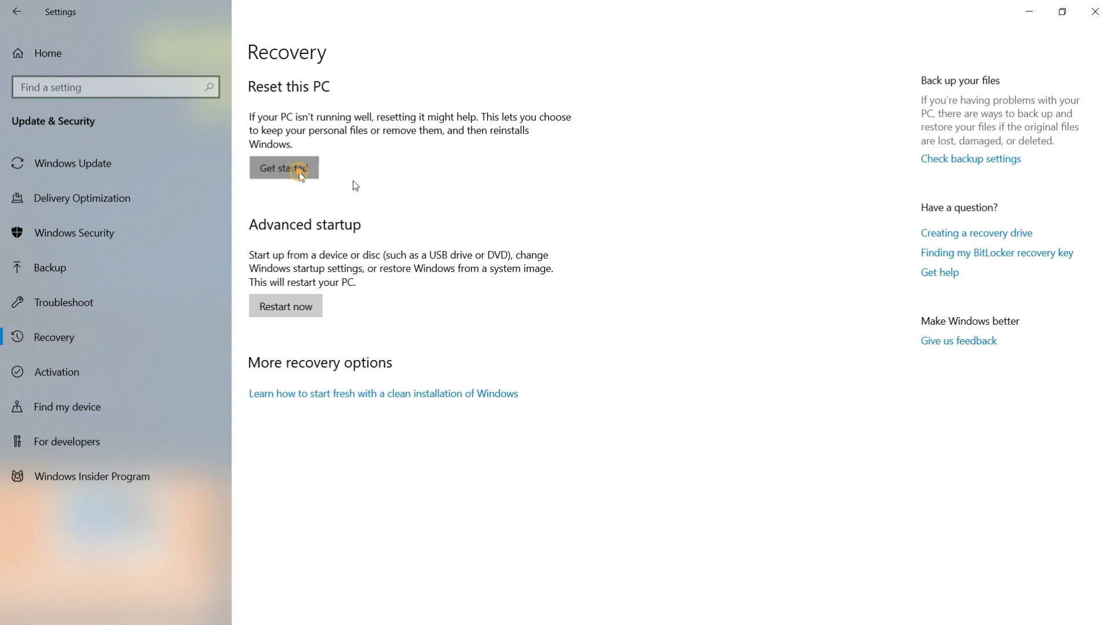